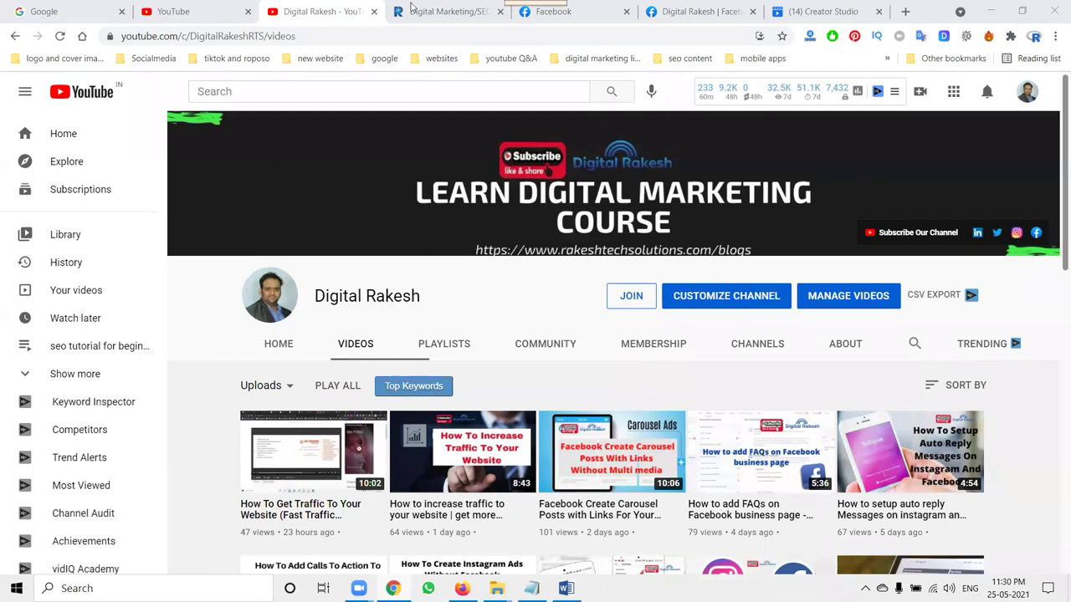
Open the Free PPT Submission Websites List post from the site's BLOGS listing
left_click(808, 138)
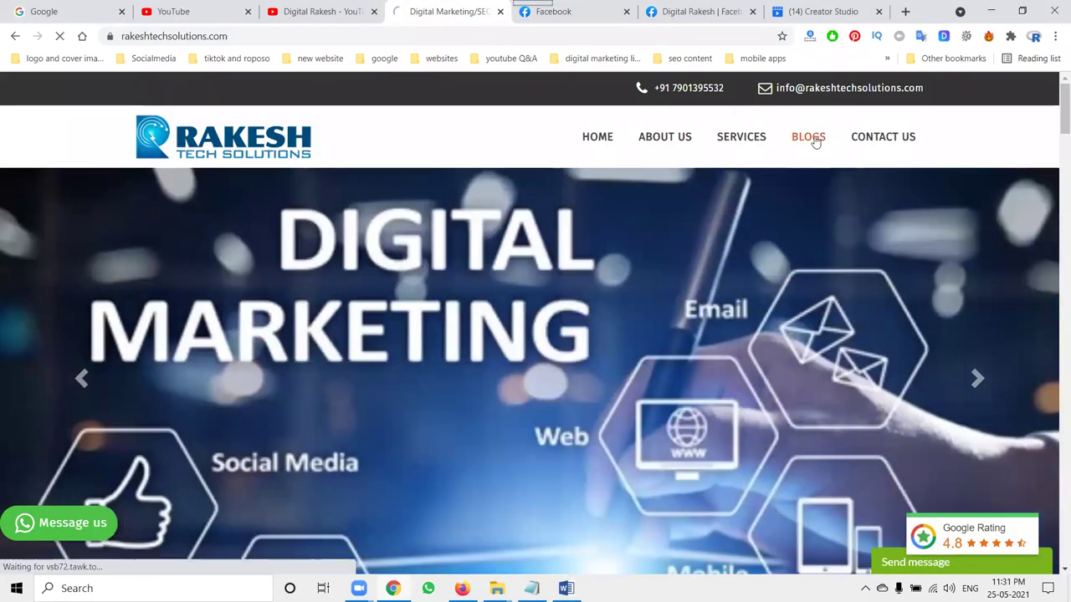
scroll(577, 295, "down", 3)
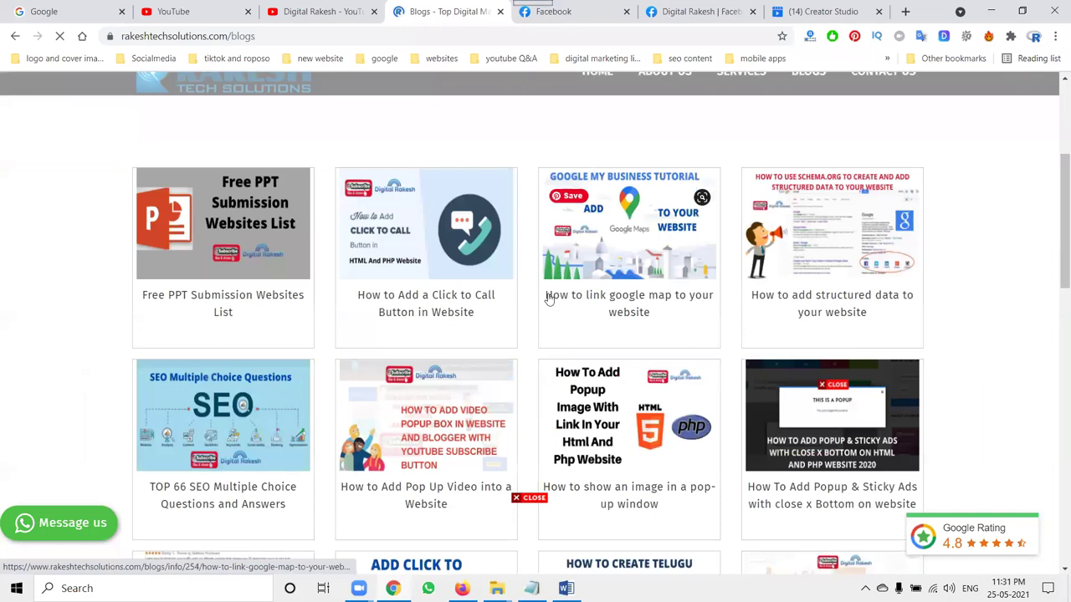
left_click(241, 300)
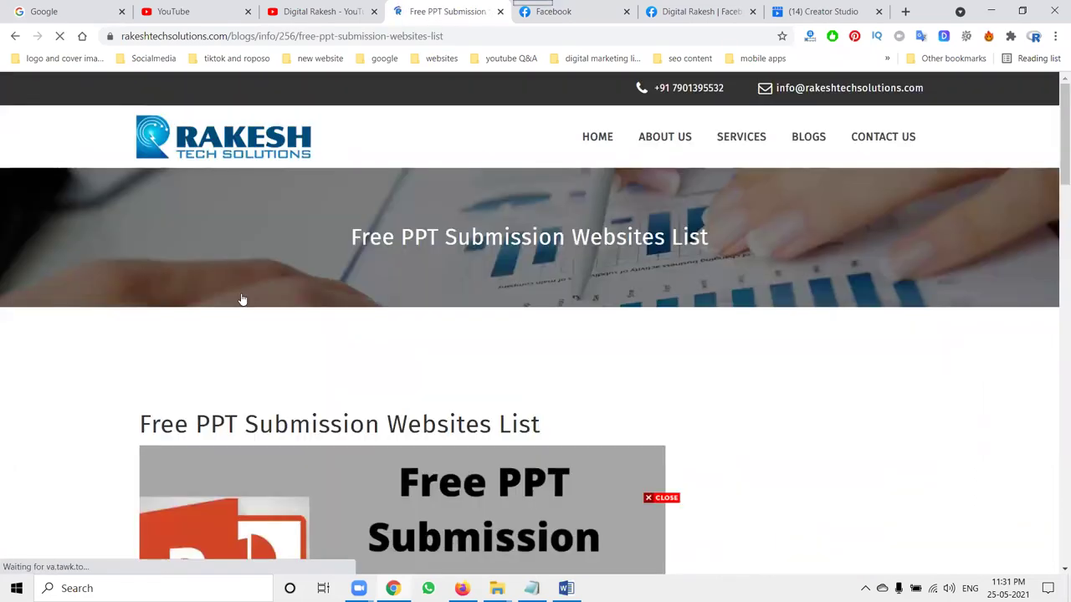
scroll(329, 318, "down", 5)
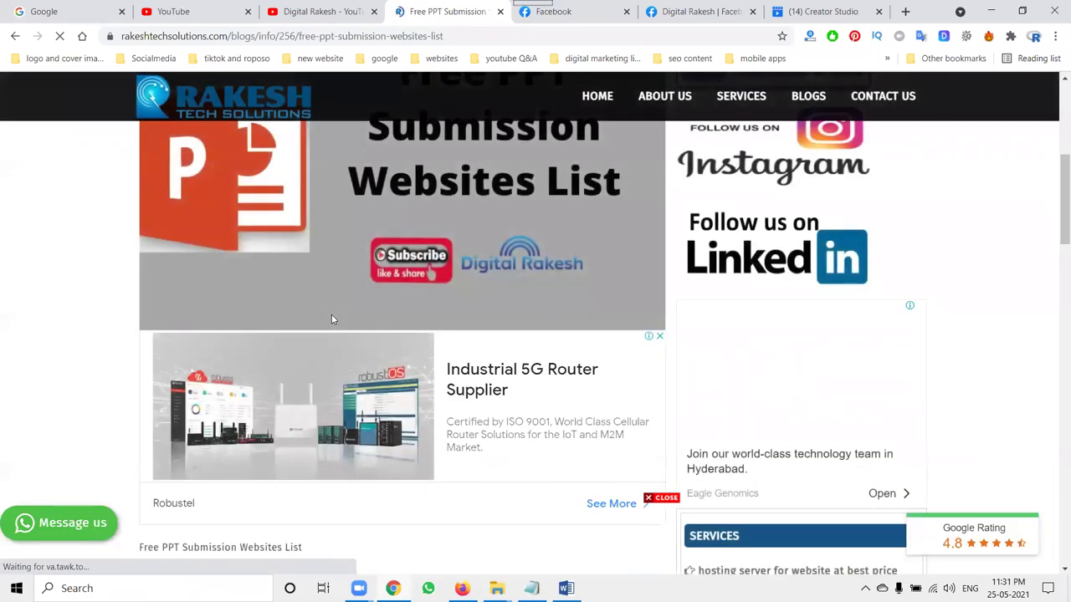
scroll(331, 318, "up", 3)
Copy the post's full title after dismissing the video popup
triple_click(338, 223)
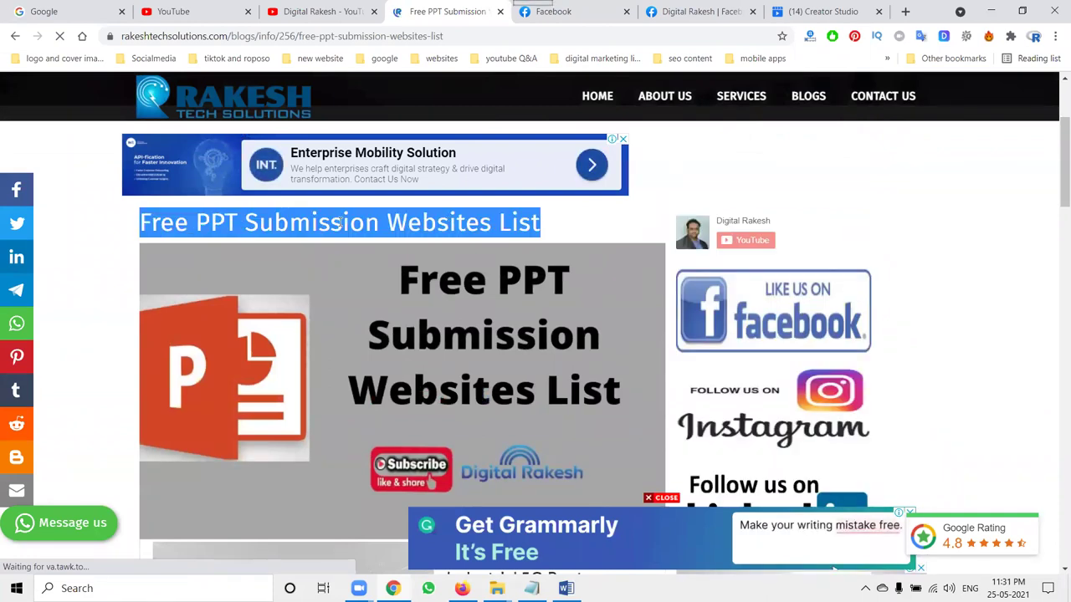
right_click(339, 222)
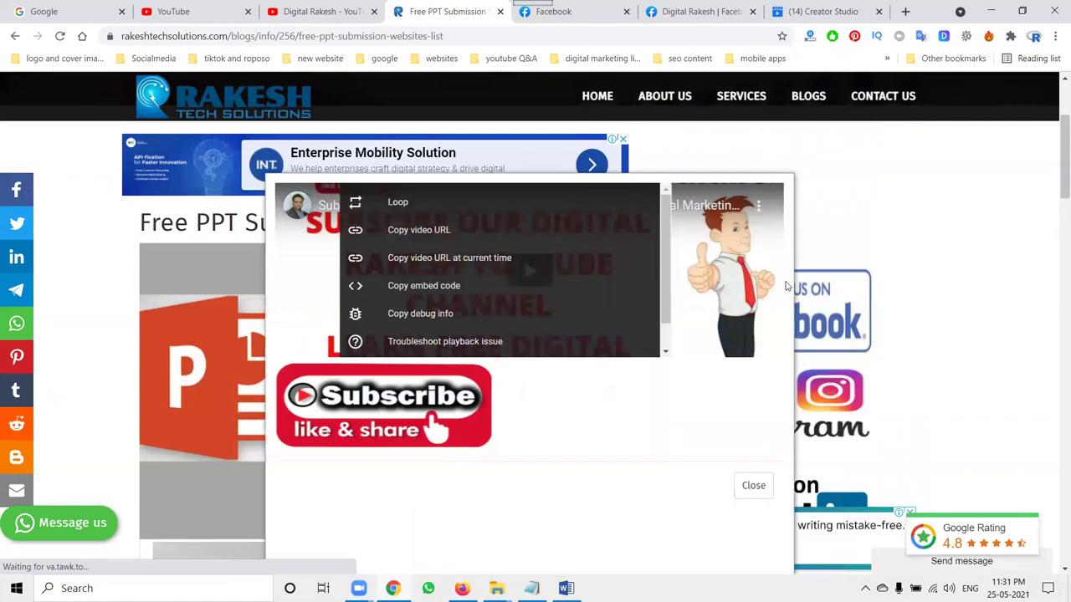
left_click(753, 485)
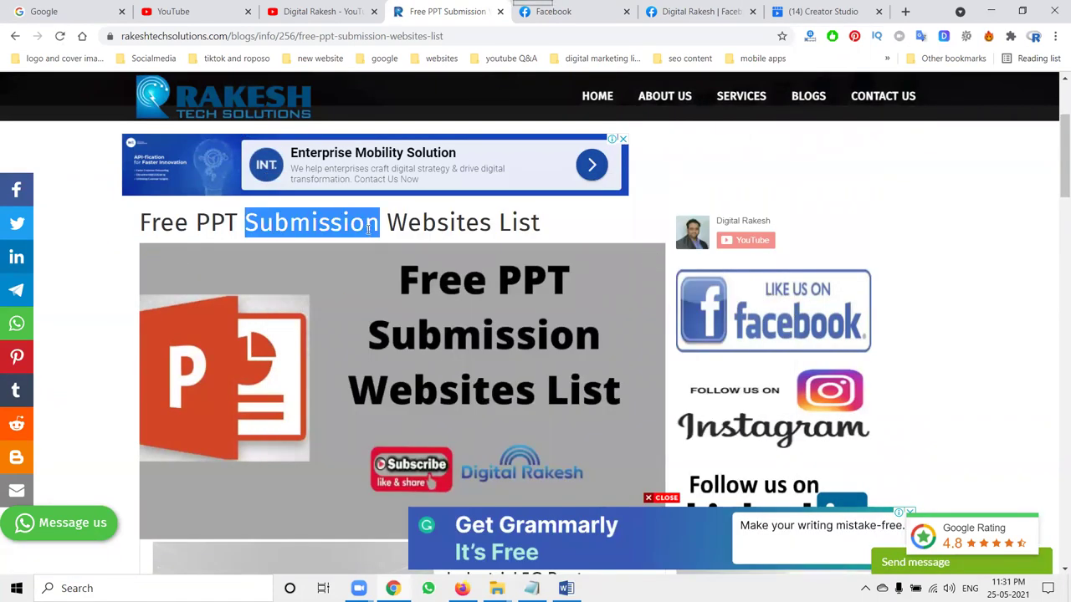
triple_click(367, 231)
right_click(372, 224)
left_click(408, 240)
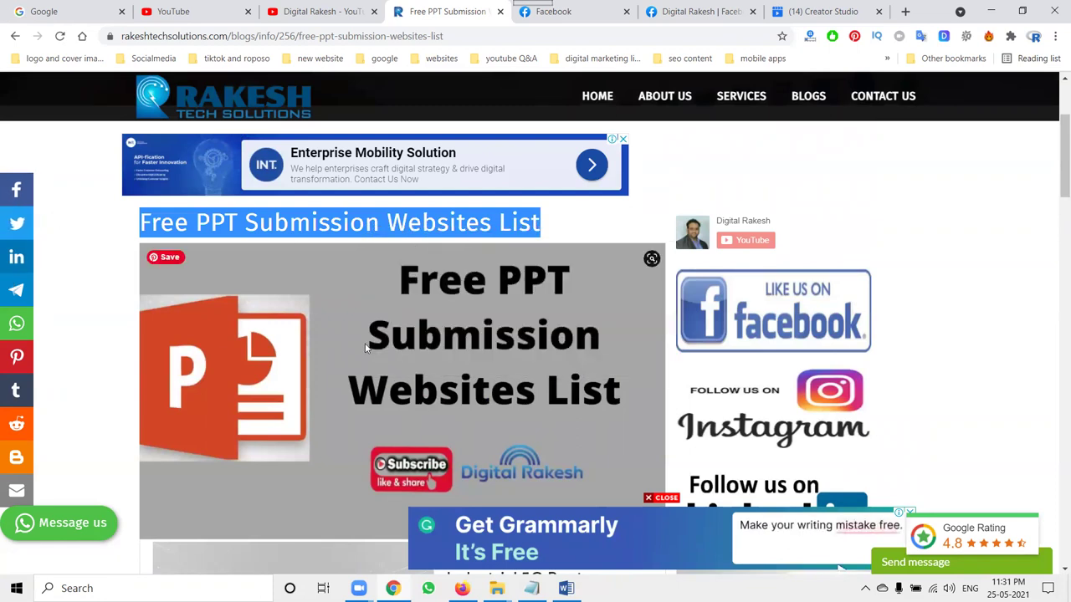
Share the blog post using its Facebook share icon
scroll(365, 348, "down", 15)
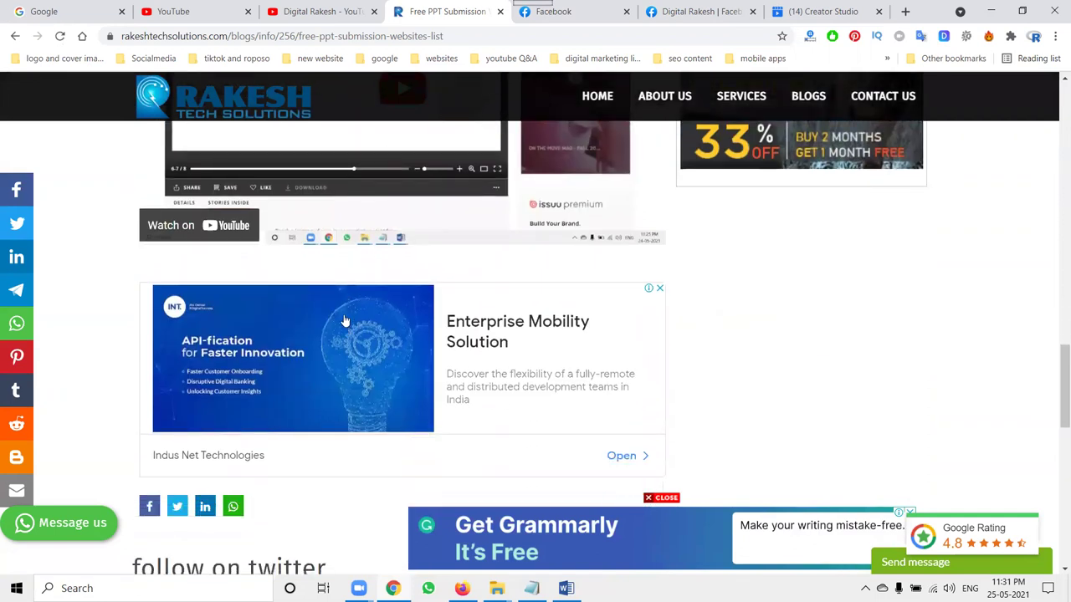
scroll(228, 421, "down", 2)
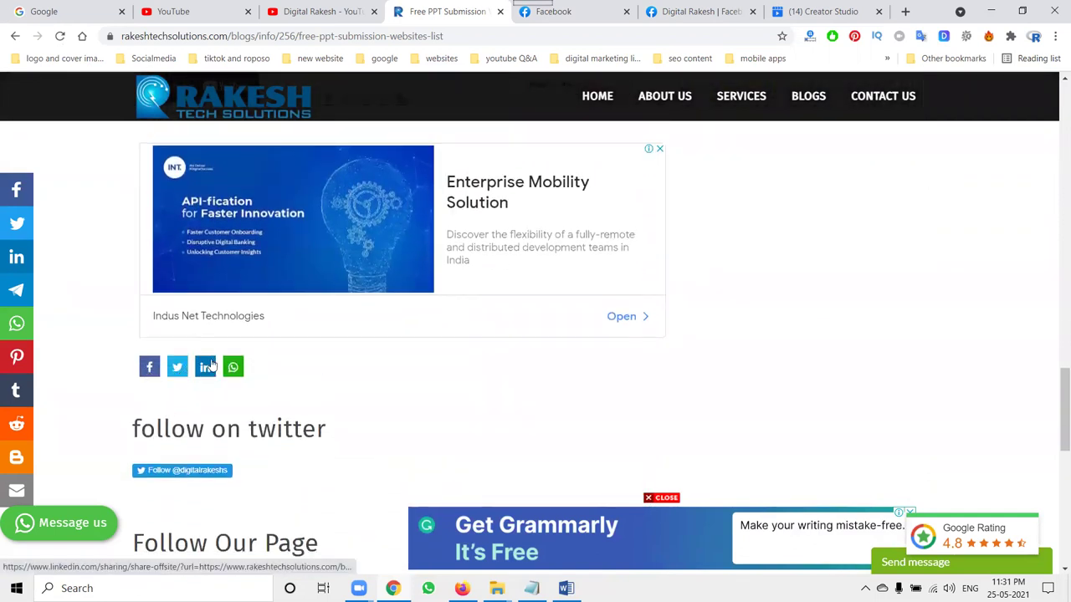
left_click(152, 374)
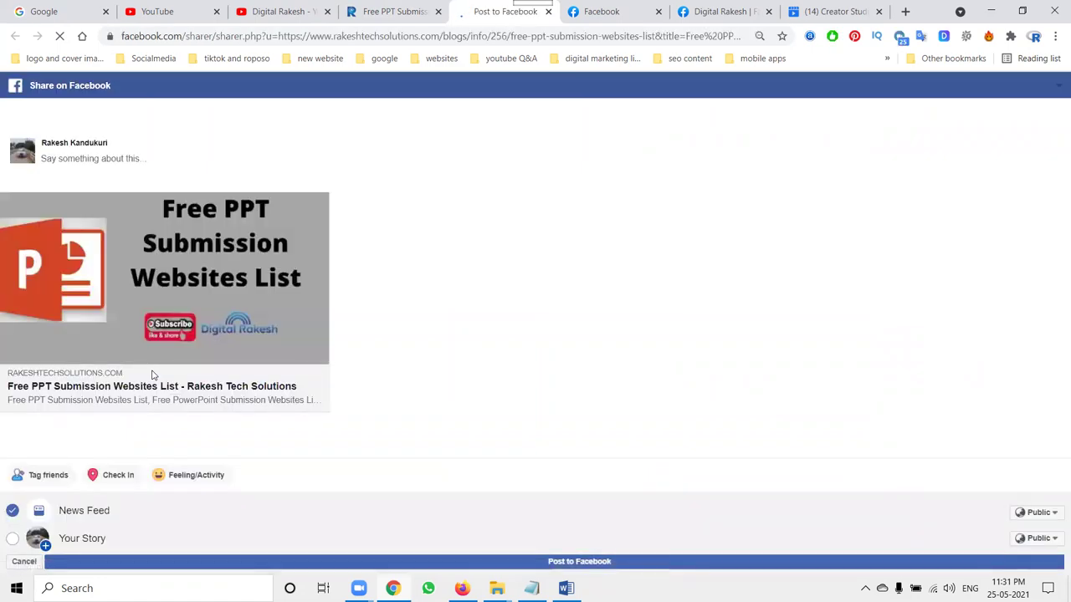
Show the share-destination dropdown for the Free PPT post, glancing at the news feed in between
left_click(74, 114)
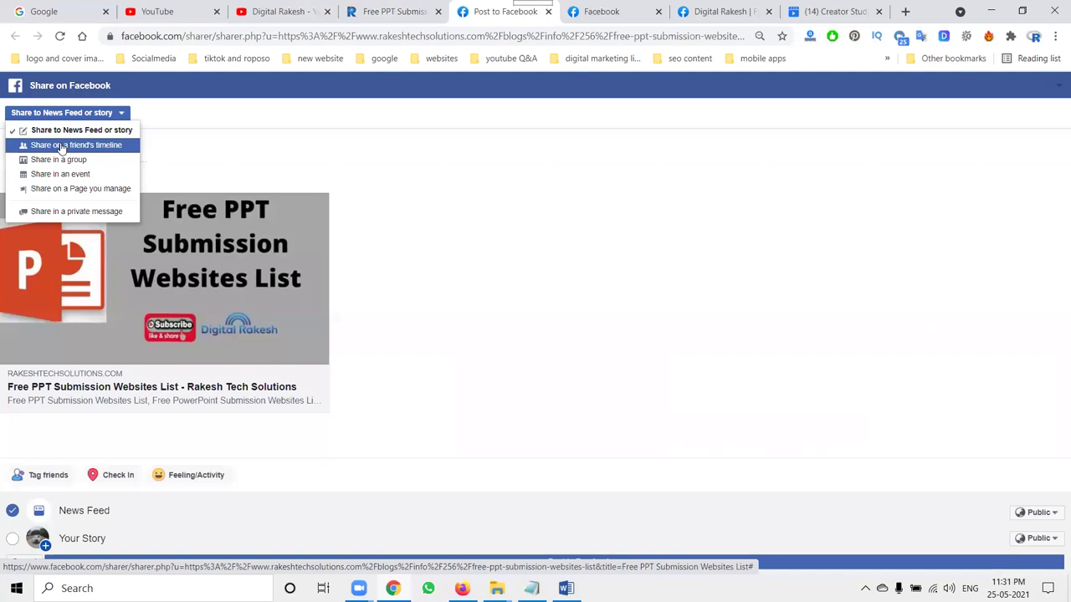
left_click(599, 11)
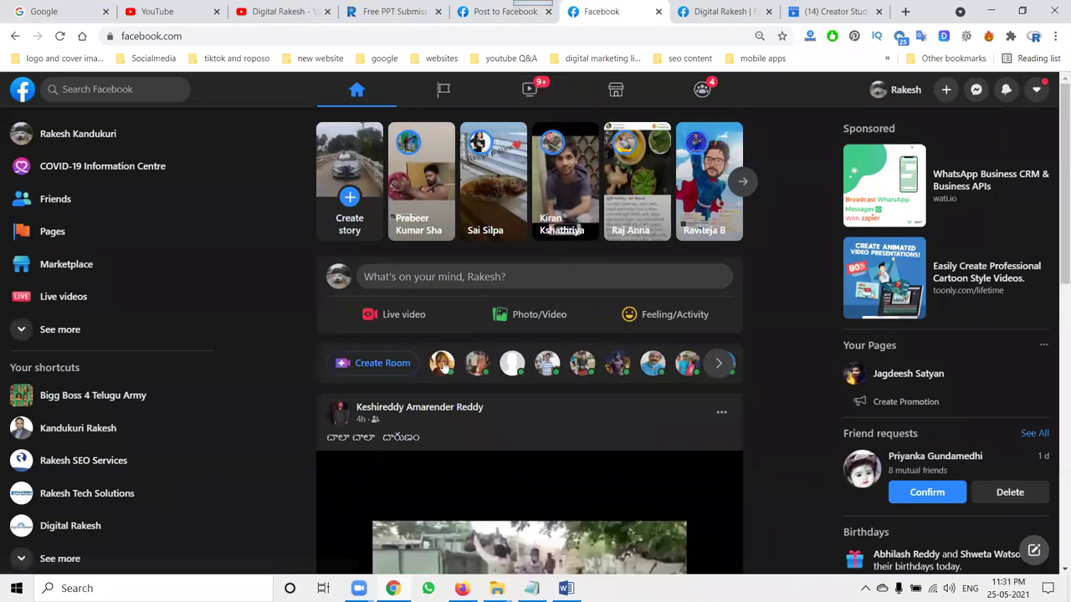
left_click(490, 11)
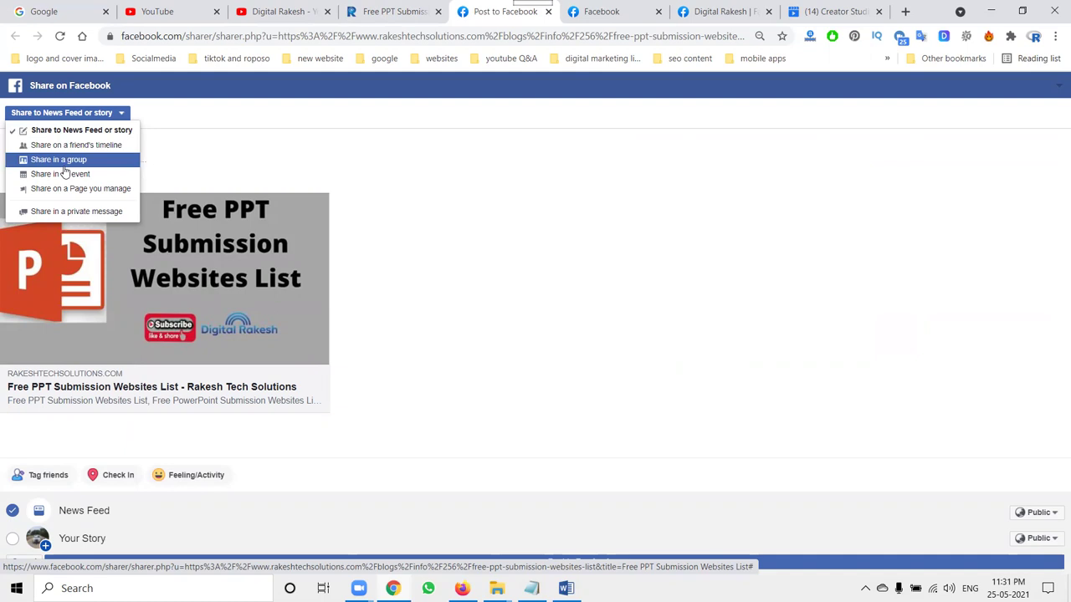
left_click(601, 12)
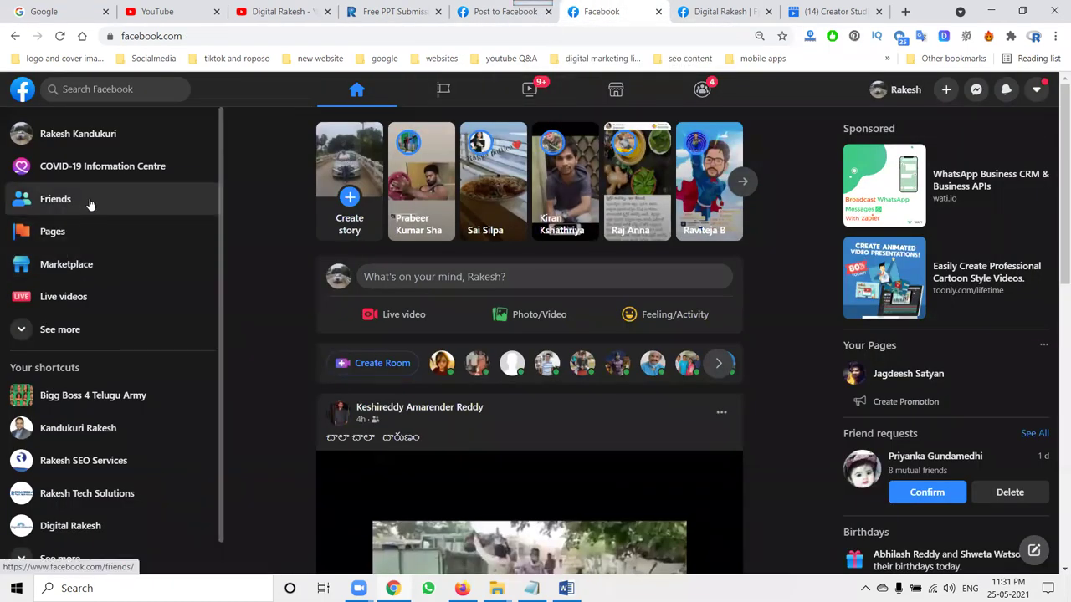
scroll(115, 296, "down", 1)
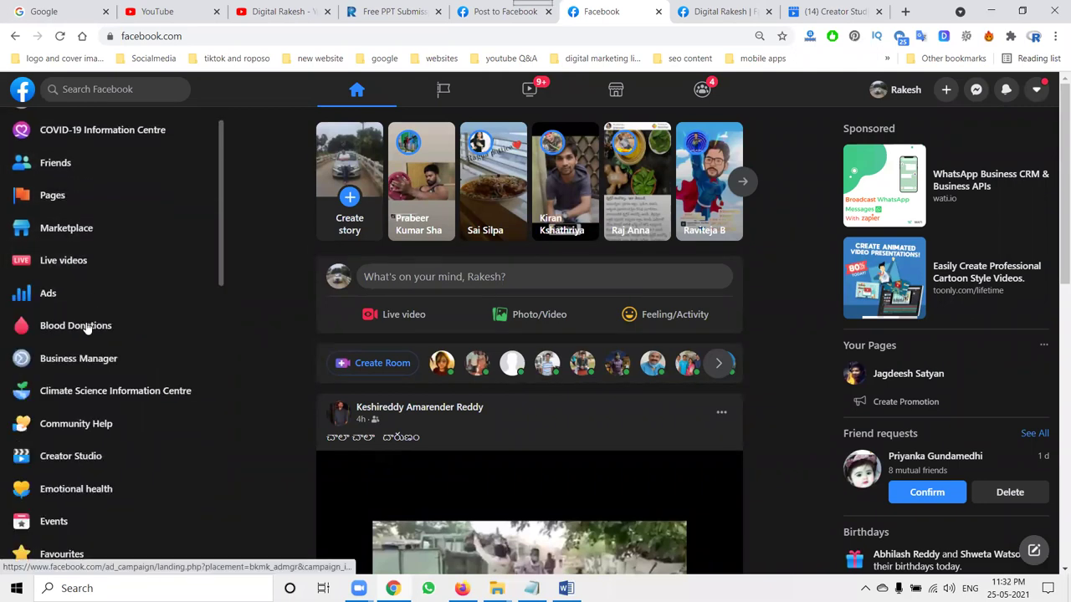
left_click(477, 8)
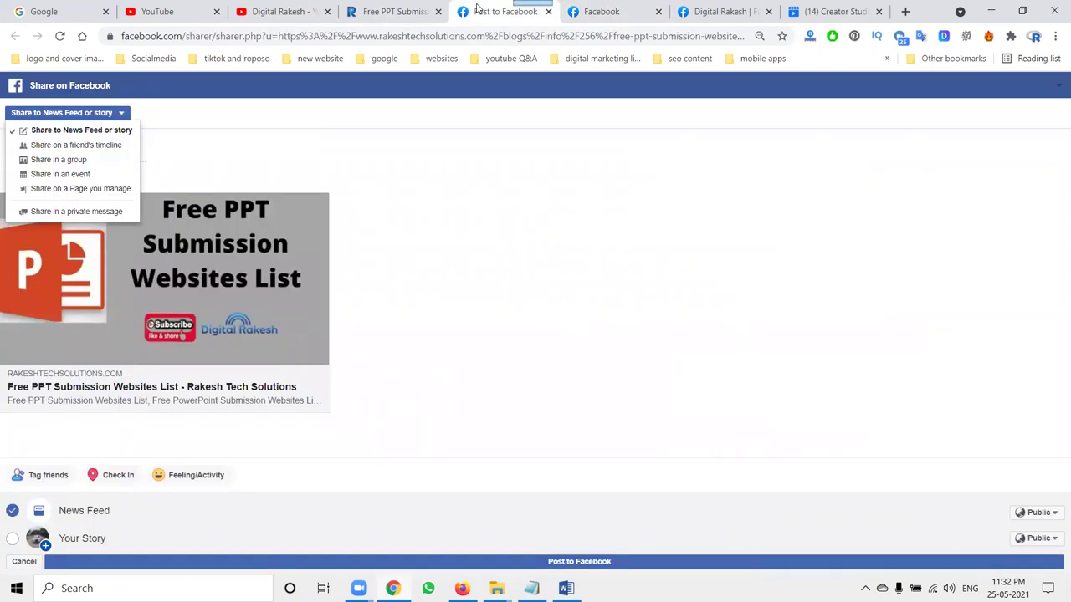
Target the managed Digital Rakesh page and paste the blog title as the post text
left_click(75, 189)
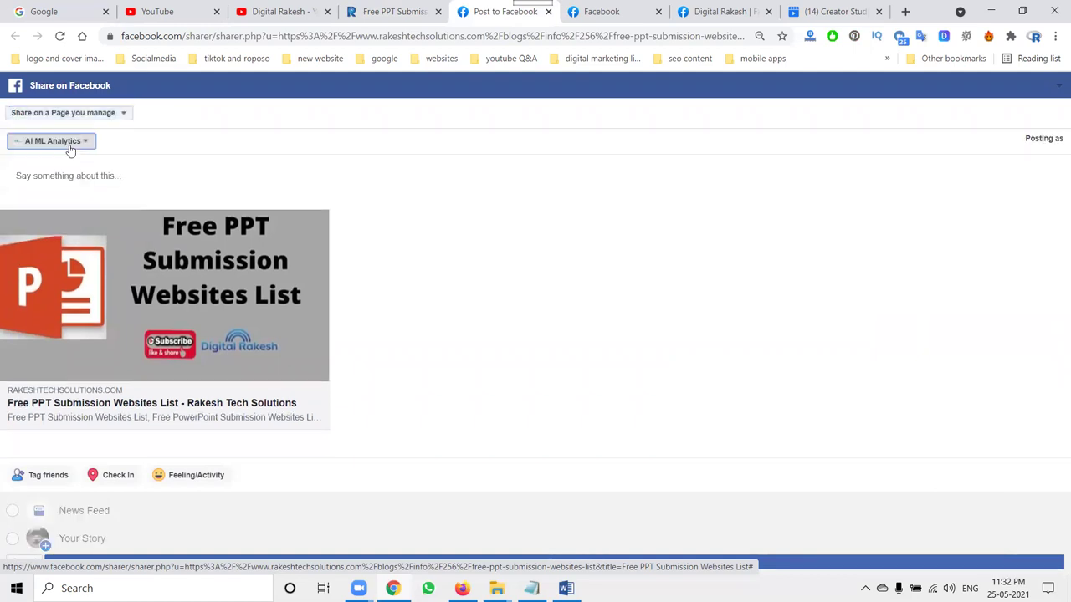
left_click(67, 142)
key("d")
scroll(81, 180, "down", 5)
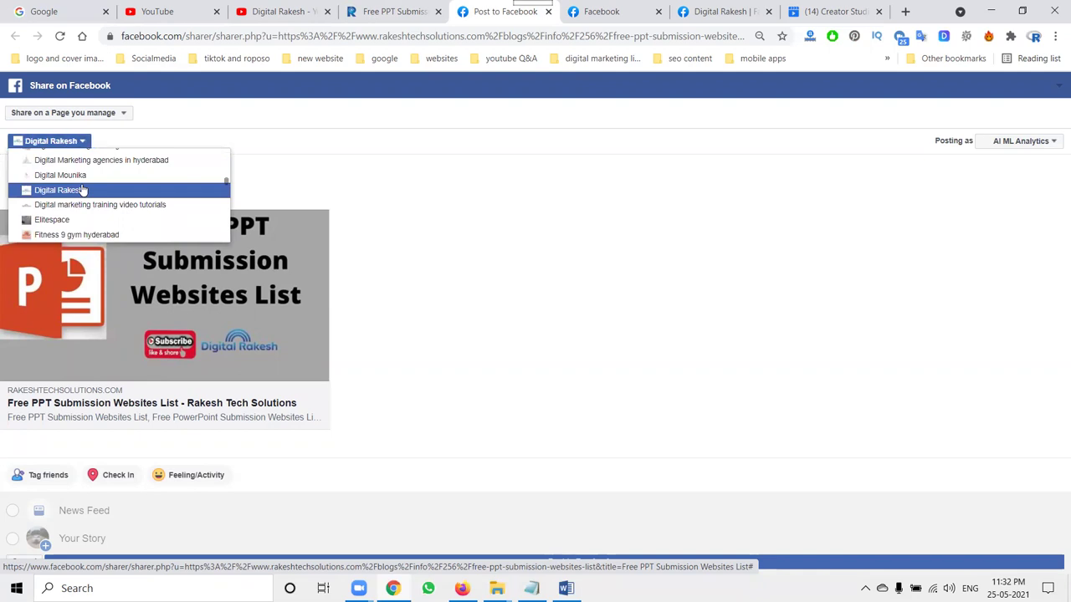
left_click(83, 190)
left_click(83, 179)
key("ctrl+v")
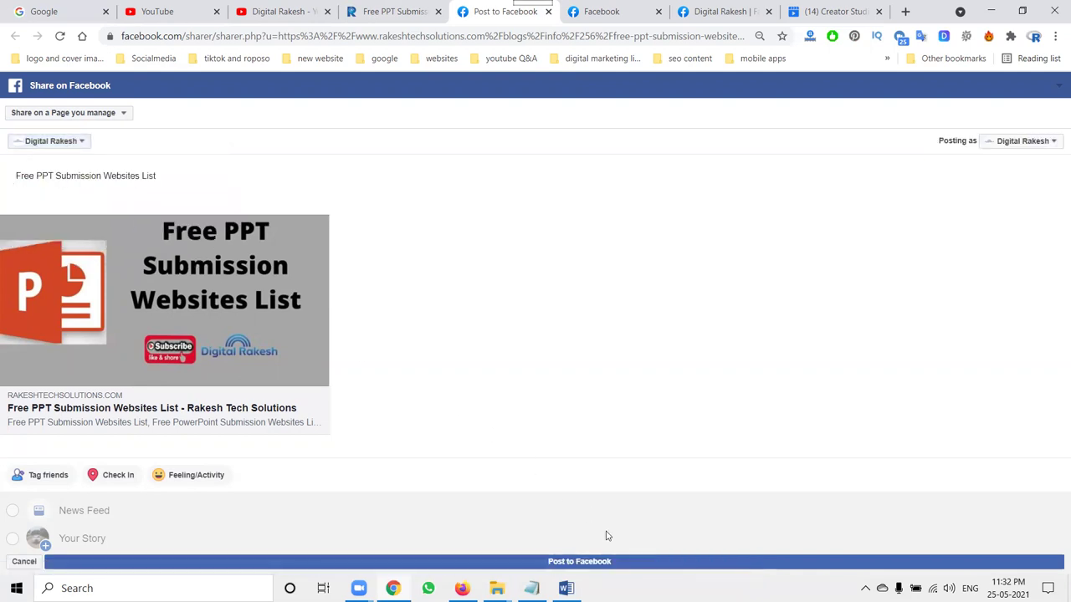
left_click(567, 588)
Copy the channel links and hashtag block from the Word document into the post
left_click_drag(731, 432, 319, 211)
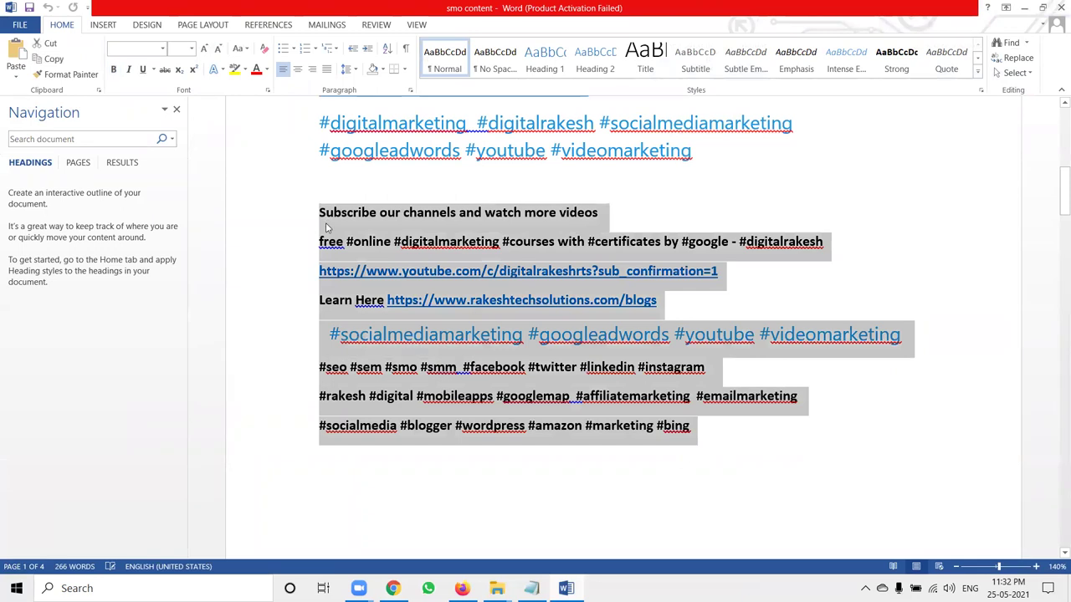
left_click(1026, 13)
key("ctrl+v")
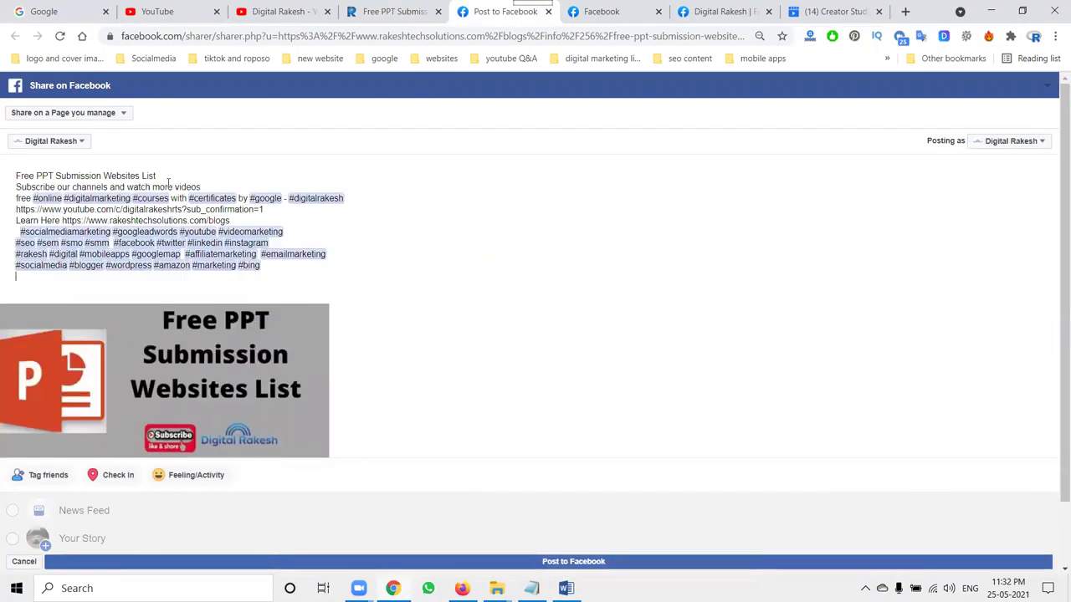
Add blank lines after the title, Subscribe line, hashtags, YouTube link and blog link
left_click(168, 176)
key("Return")
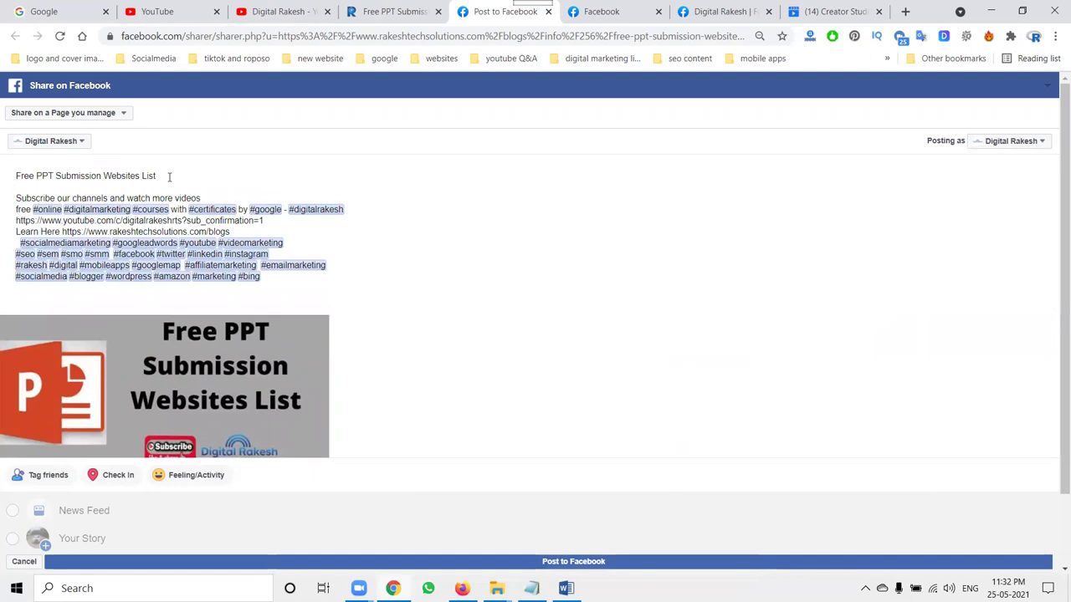
left_click(216, 196)
key("Return")
left_click(361, 217)
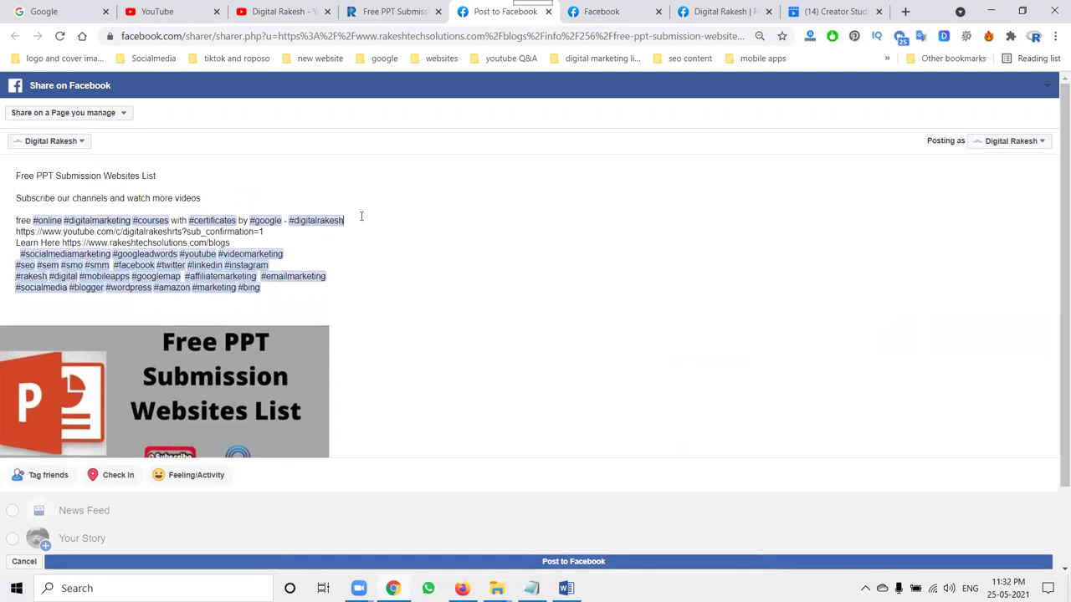
key("Return")
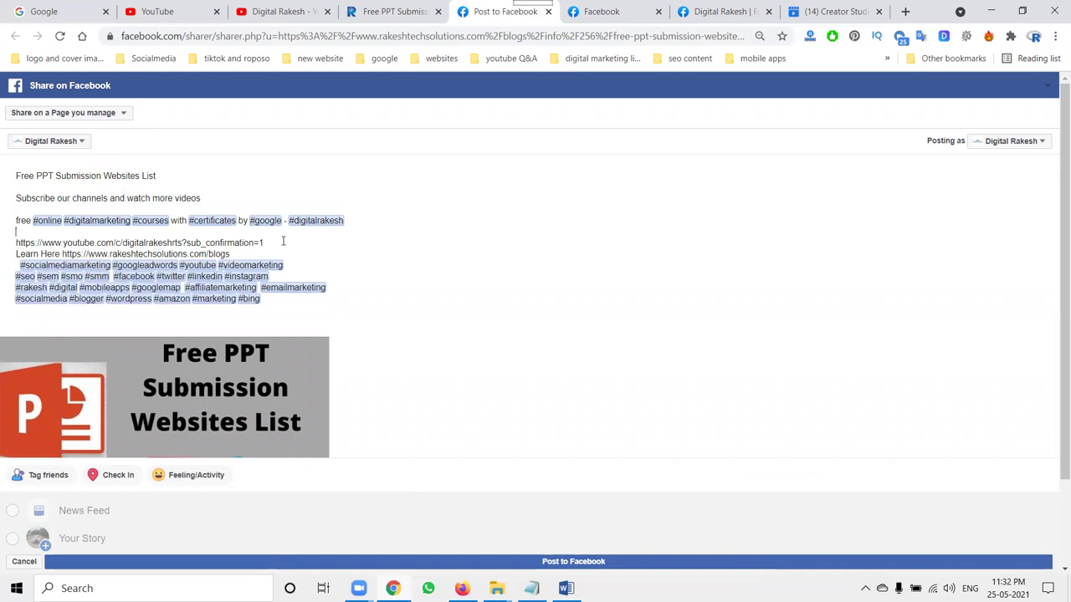
key("Return")
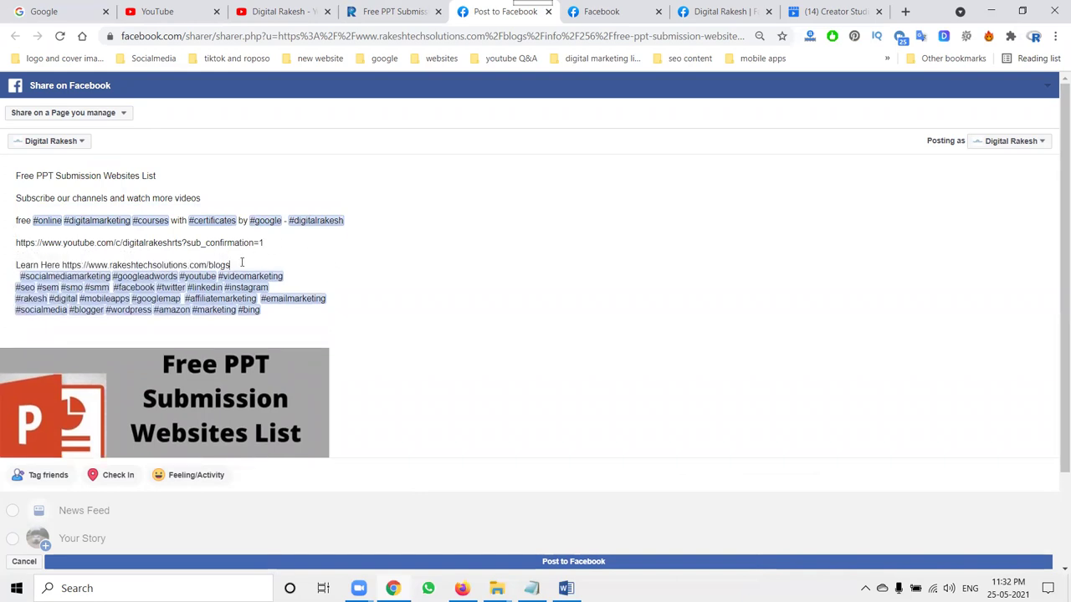
key("Return")
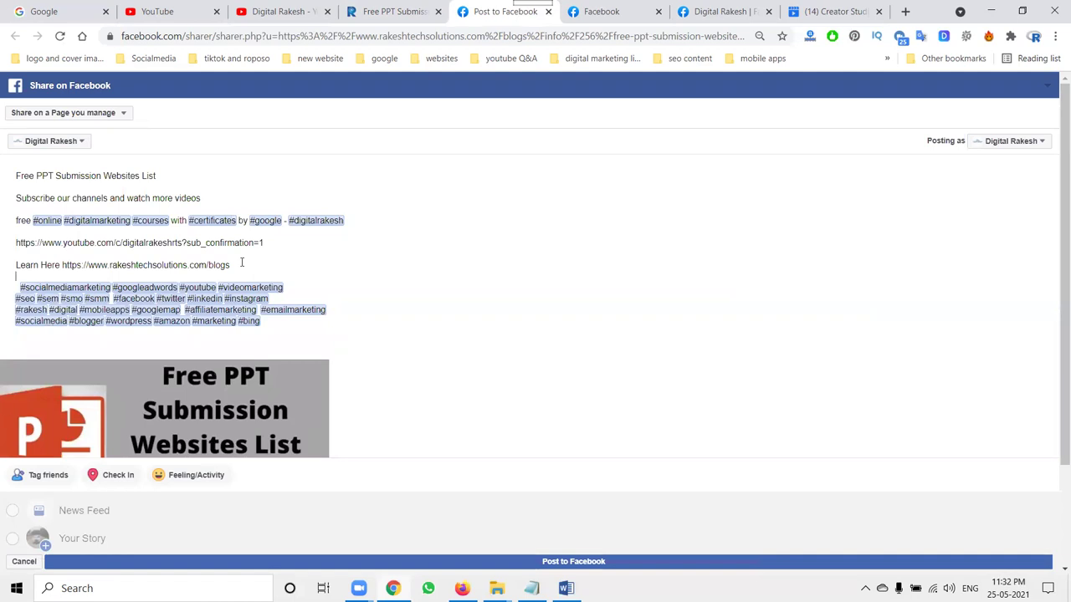
Search Google for 'hashtag socialmedia' and open the best-hashtags.com result in a new tab
left_click(56, 8)
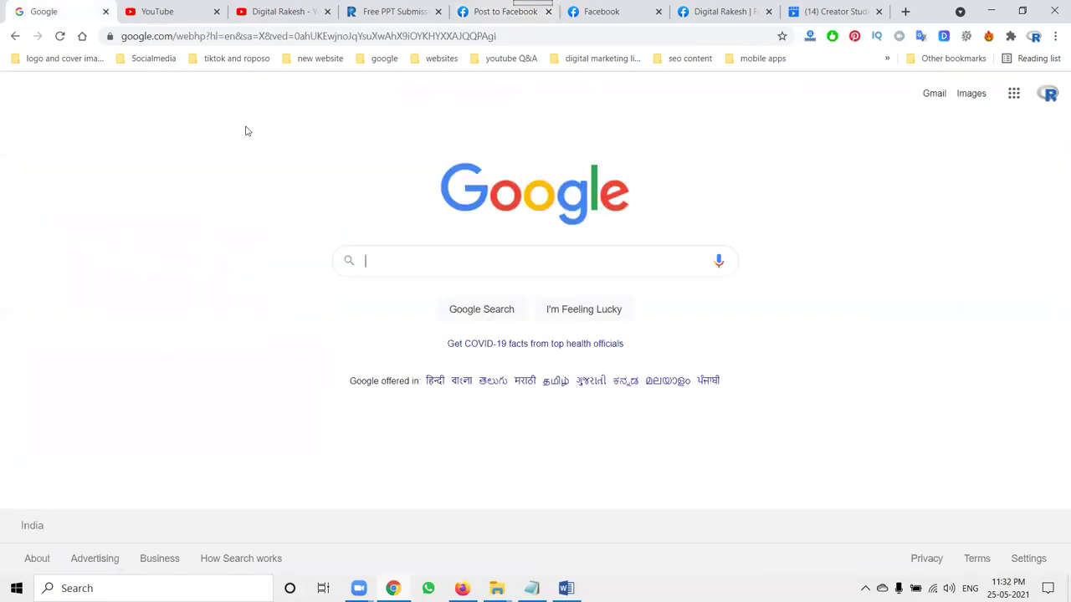
type("hasg")
key("BackSpace")
type("htag")
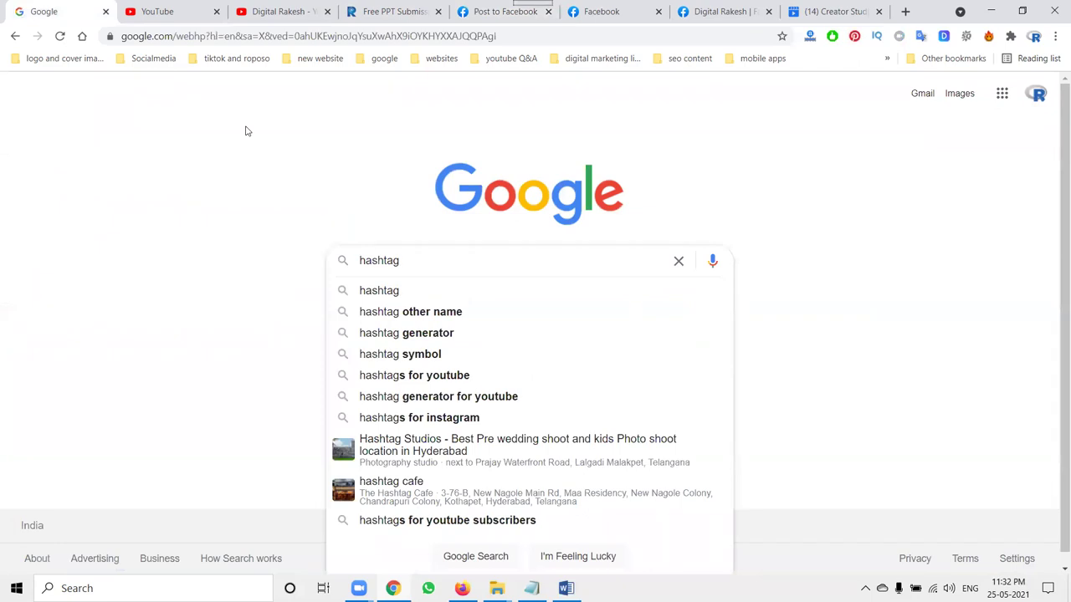
type(" socialmedi")
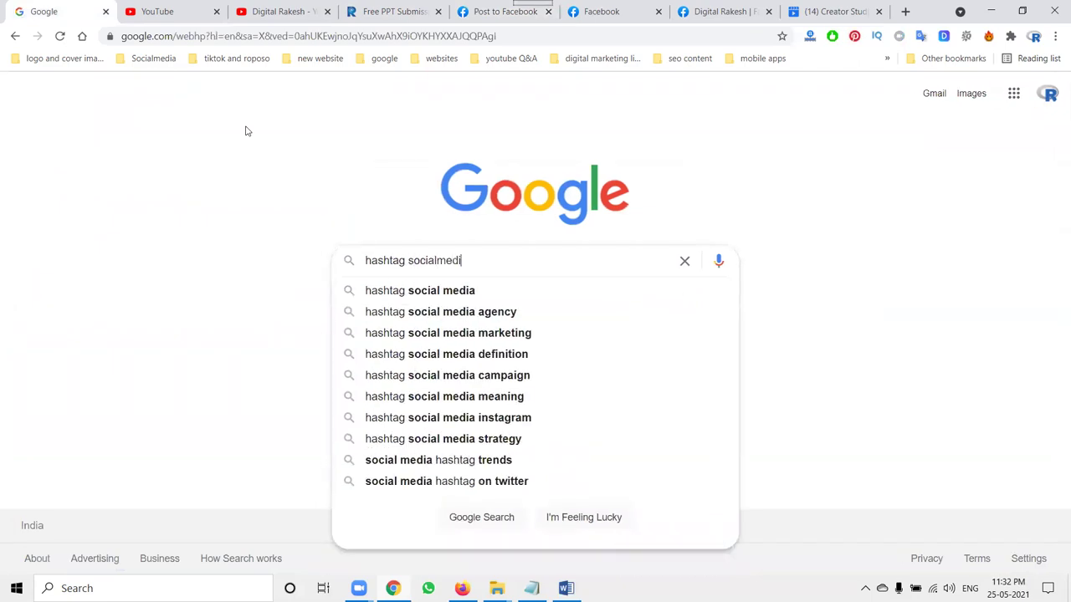
type("a")
key("Return")
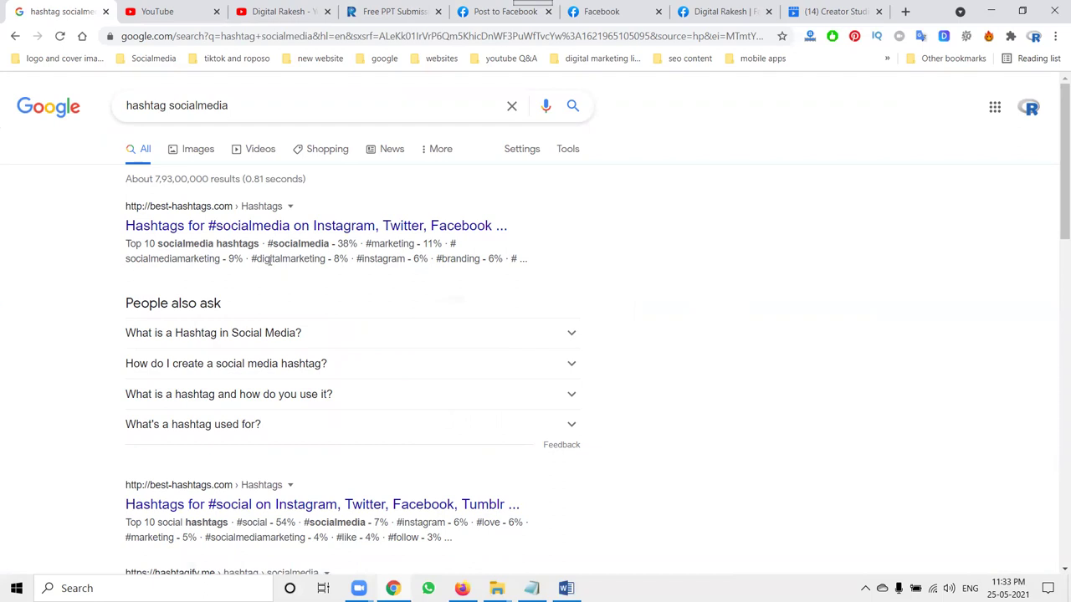
left_click(232, 225, "ctrl")
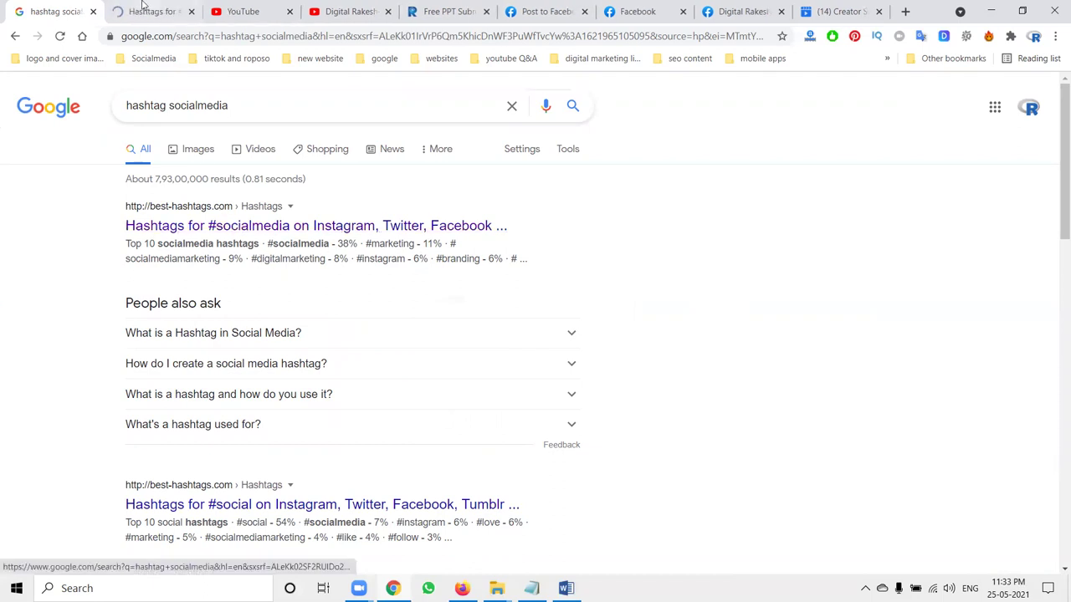
Browse the #socialmedia hashtag sets on best-hashtags.com
key("ctrl+Tab")
scroll(309, 251, "down", 2)
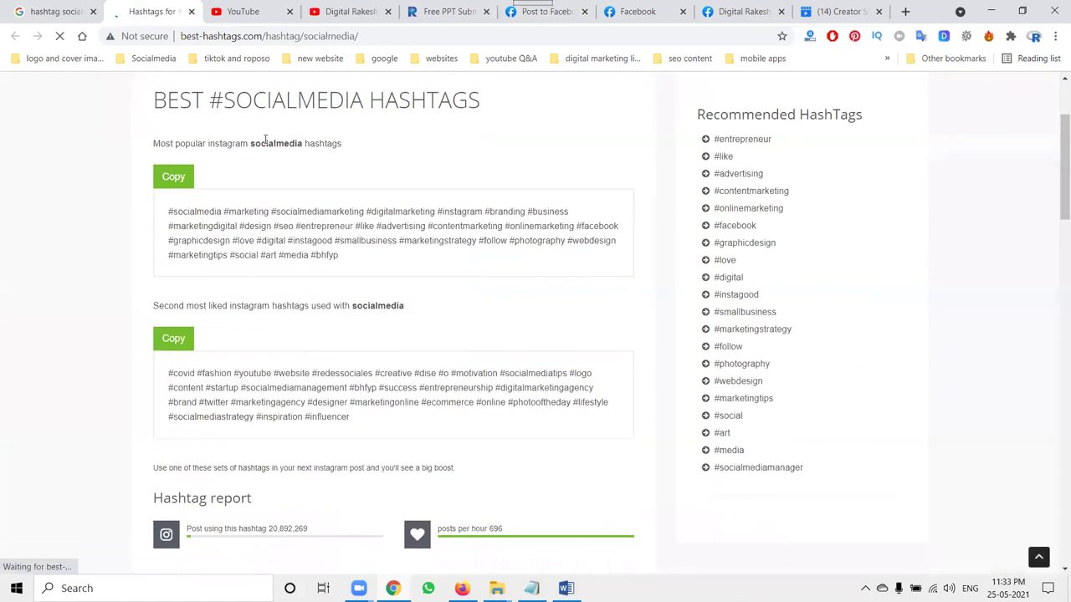
scroll(303, 240, "down", 2)
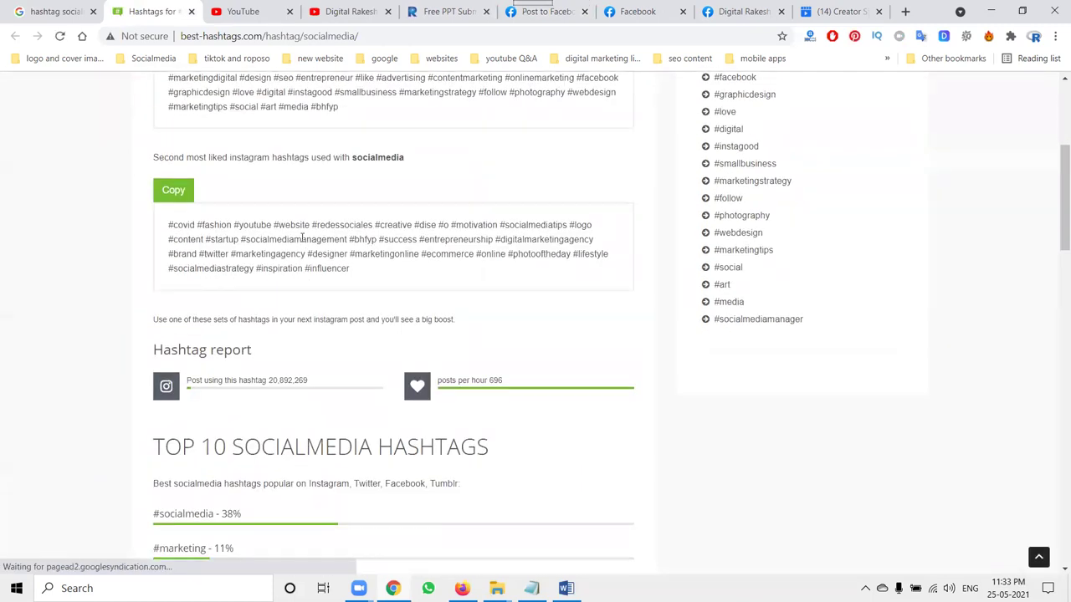
scroll(303, 239, "up", 2)
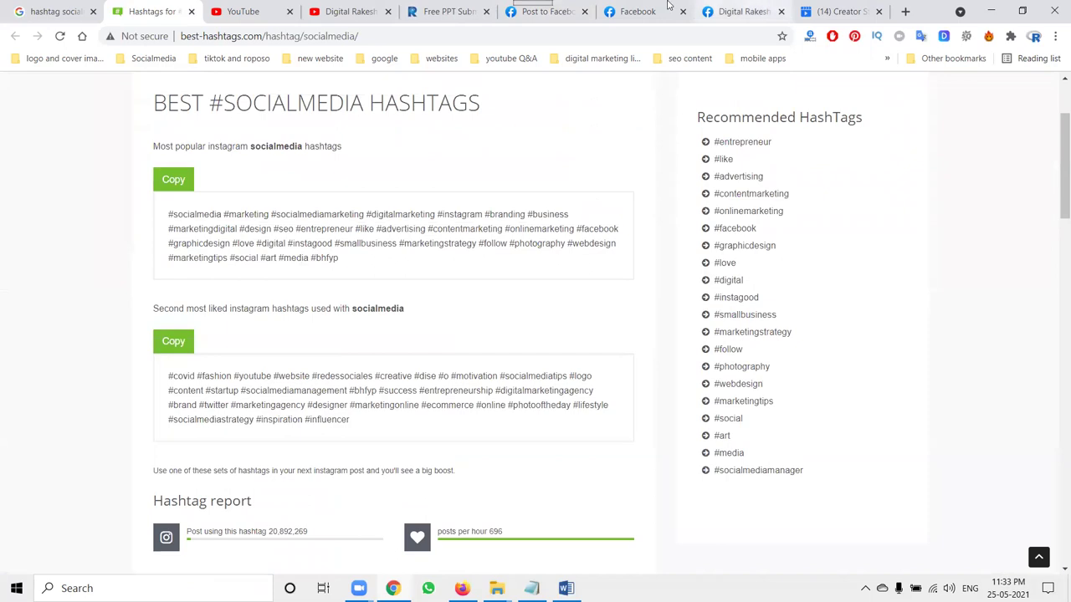
Publish the page post to Facebook and close the finished share tab
left_click(568, 11)
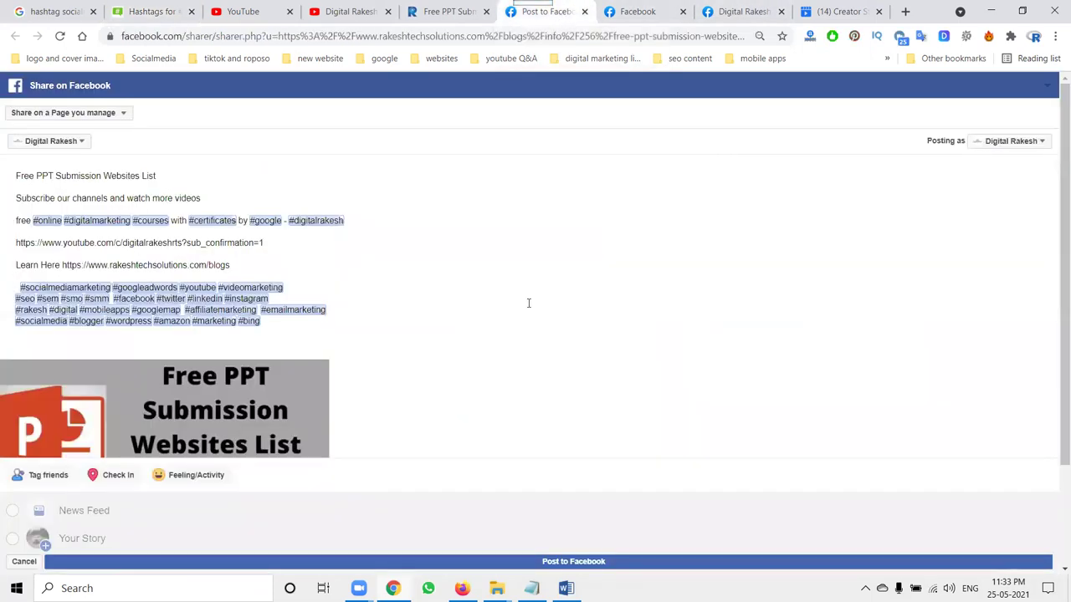
left_click(495, 555)
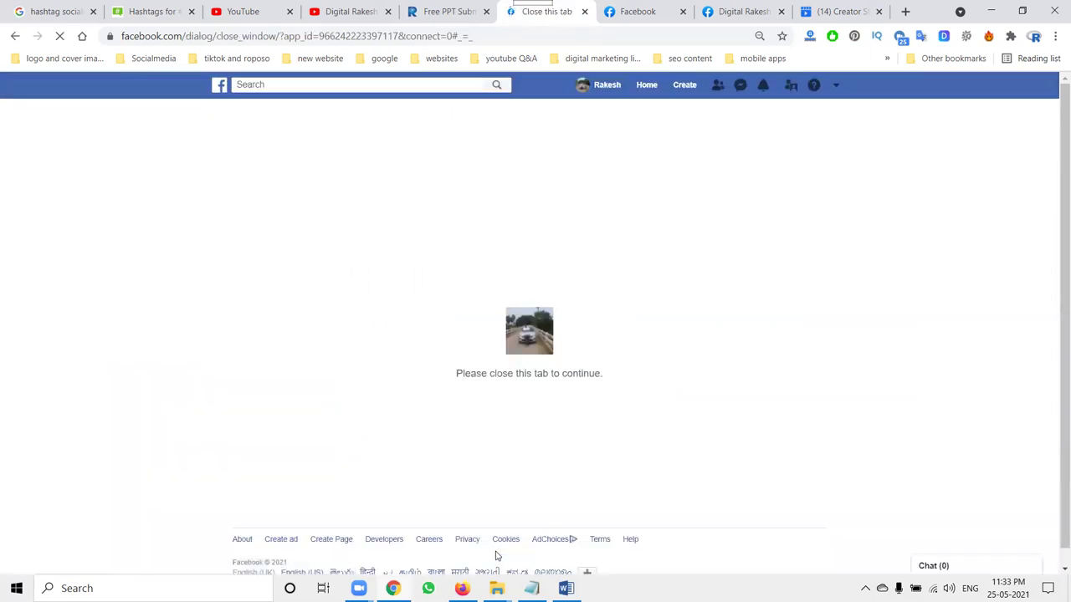
left_click(584, 11)
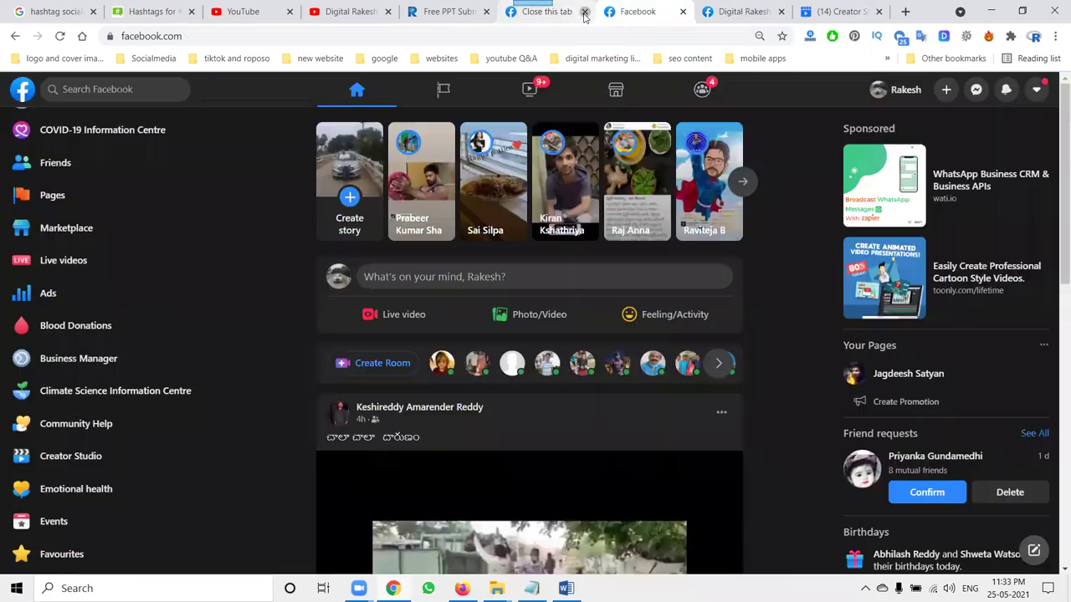
Start a new Facebook share of the blog article with the hashtag caption pasted in
left_click(458, 11)
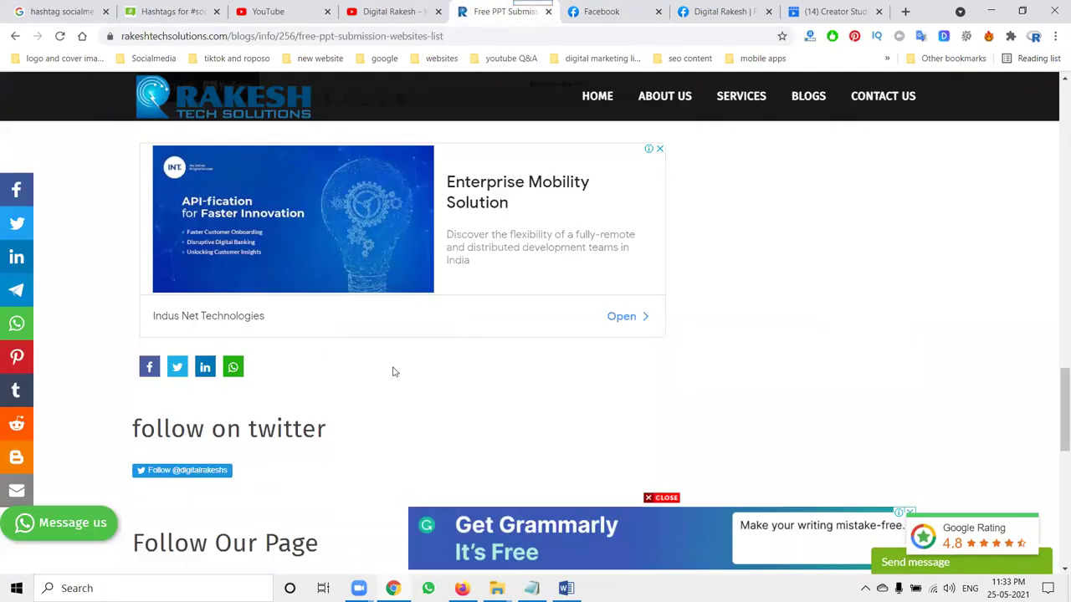
left_click(148, 370)
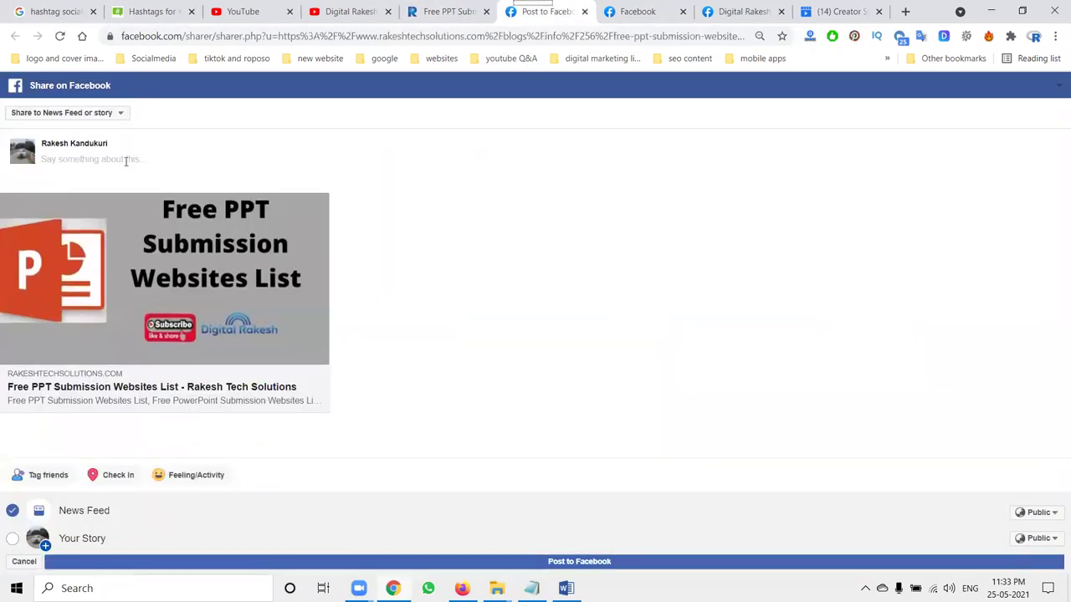
type("Subscribe our channel and watch more videos then #online #digitalmarketing #courses with #certificates by #google - #digitalrakesh https://www.youtube.com/c/digitalrakeshrts?sub_confirmation=1 https://www.rakeshtechsolutions.com/blogs #socialmediamarketing #googleadwords #youtube #videomarketing #seo #facebook #twitter #linkedin #instagram #rakesh #digital #mobileapps #googlemap #affiliatemarketing #emailmarketing #socialmedia #blogger #wordpress #amazon #marketing #bing")
left_click(107, 112)
left_click(437, 206)
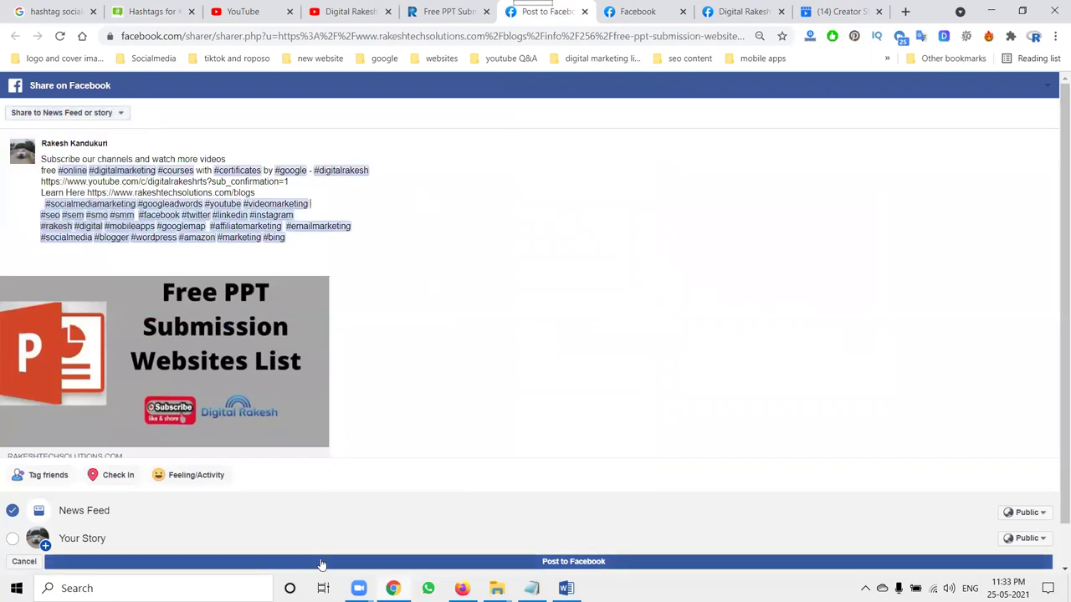
left_click(105, 116)
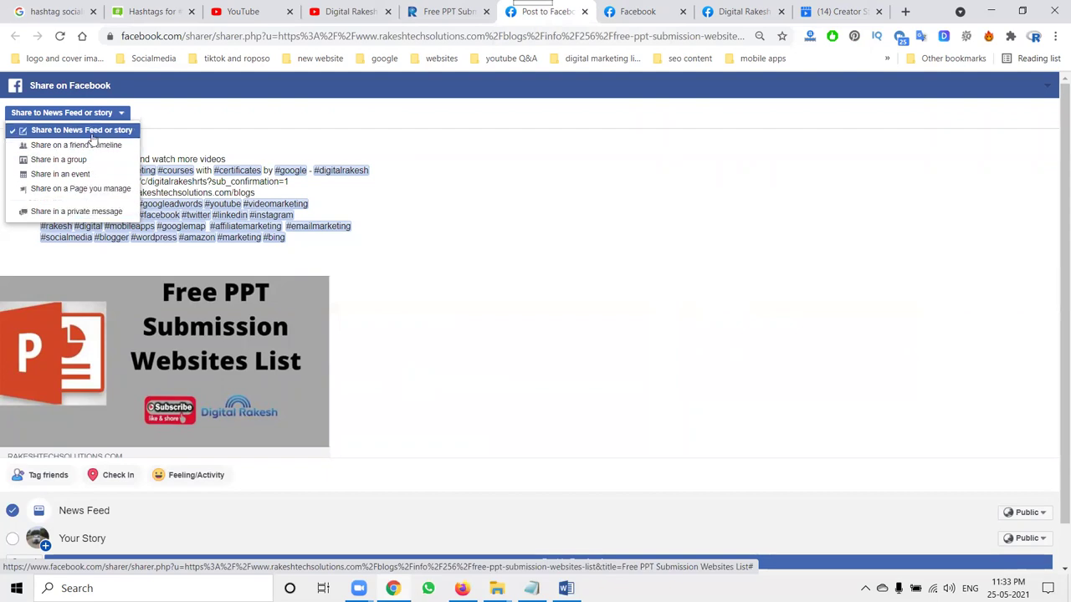
Post the share to the chosen friend's timeline
left_click(89, 147)
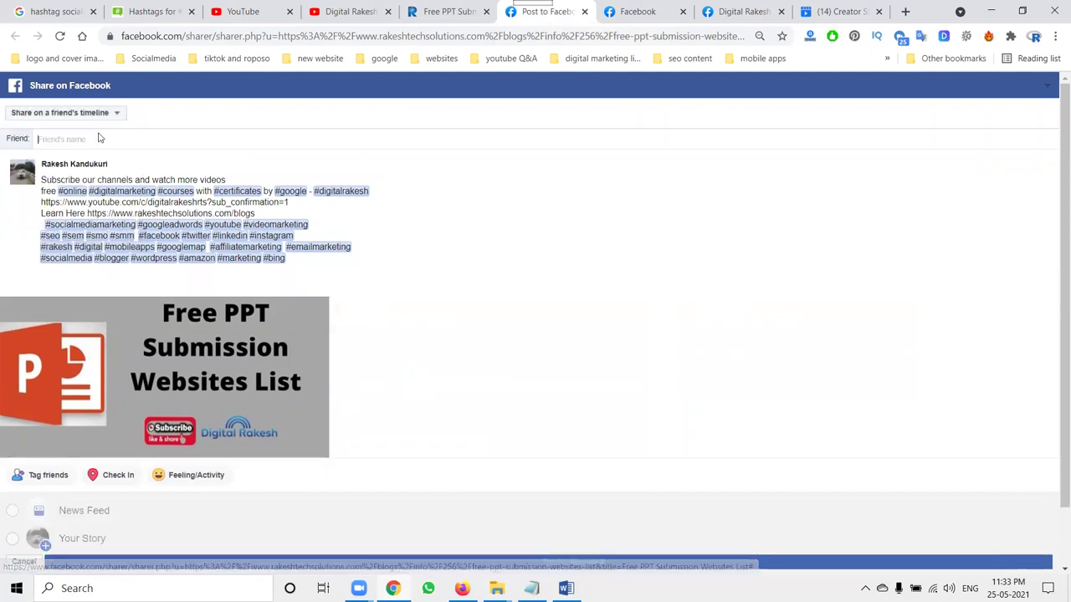
type("ramesh")
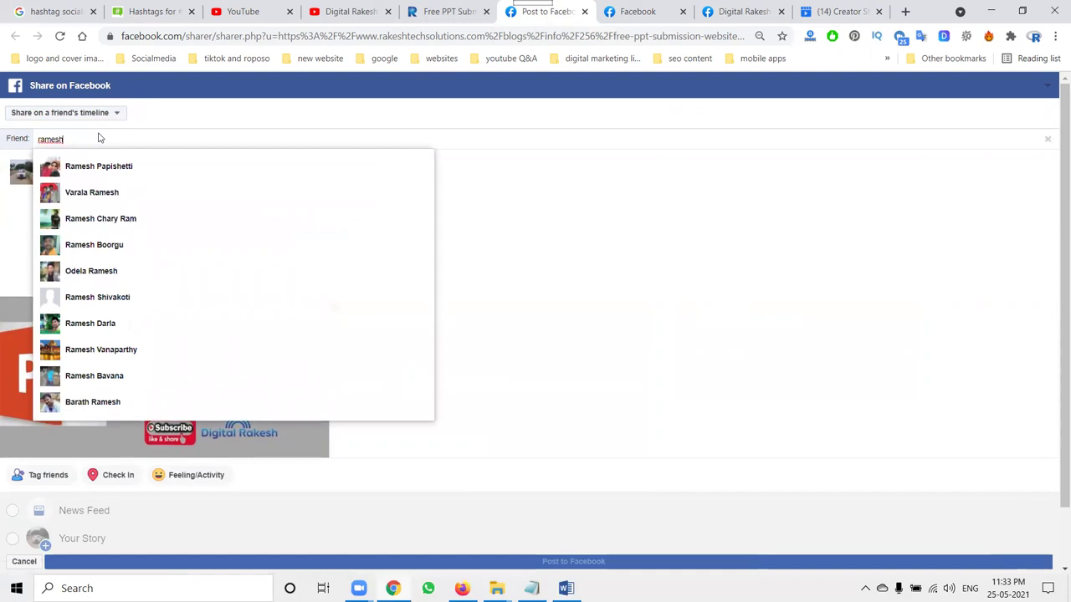
left_click(92, 323)
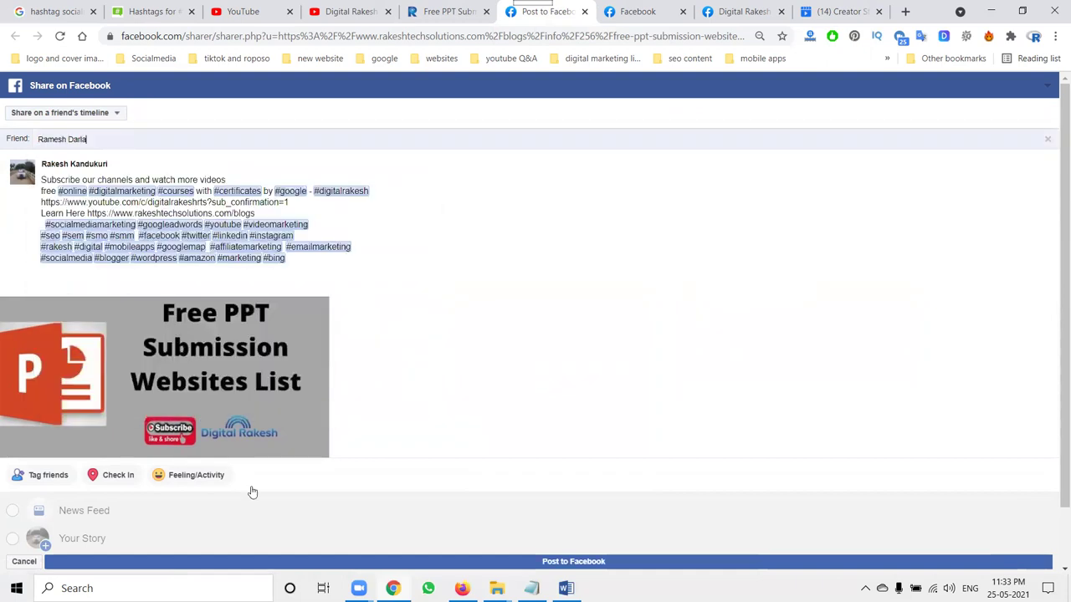
left_click(292, 566)
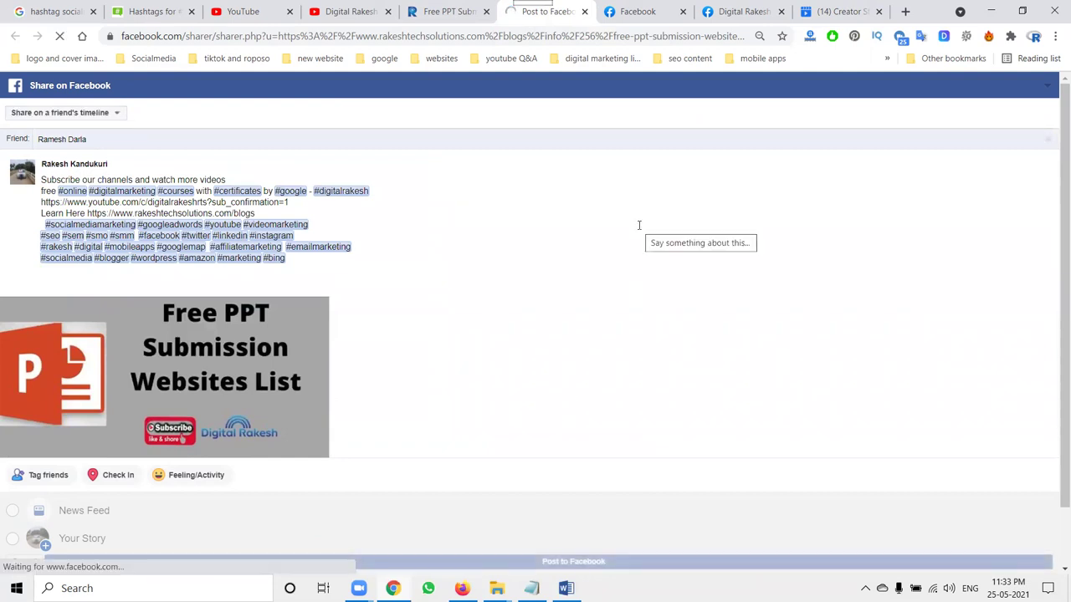
left_click(637, 11)
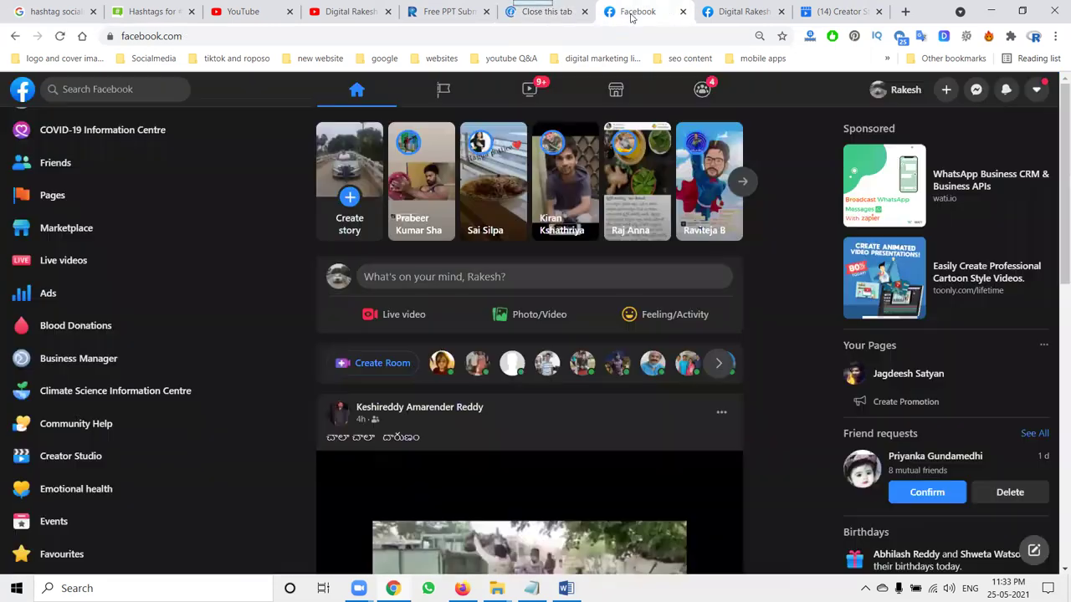
Find the friend's profile and confirm the Free PPT post appears there, then return to the blog
left_click(166, 88)
type("ramesh")
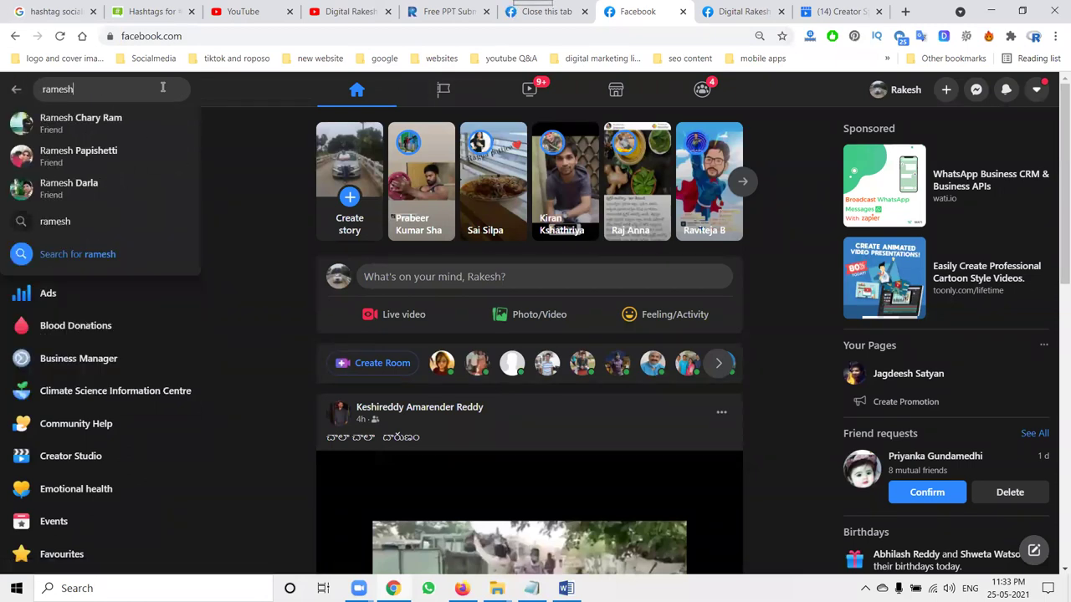
left_click(102, 182)
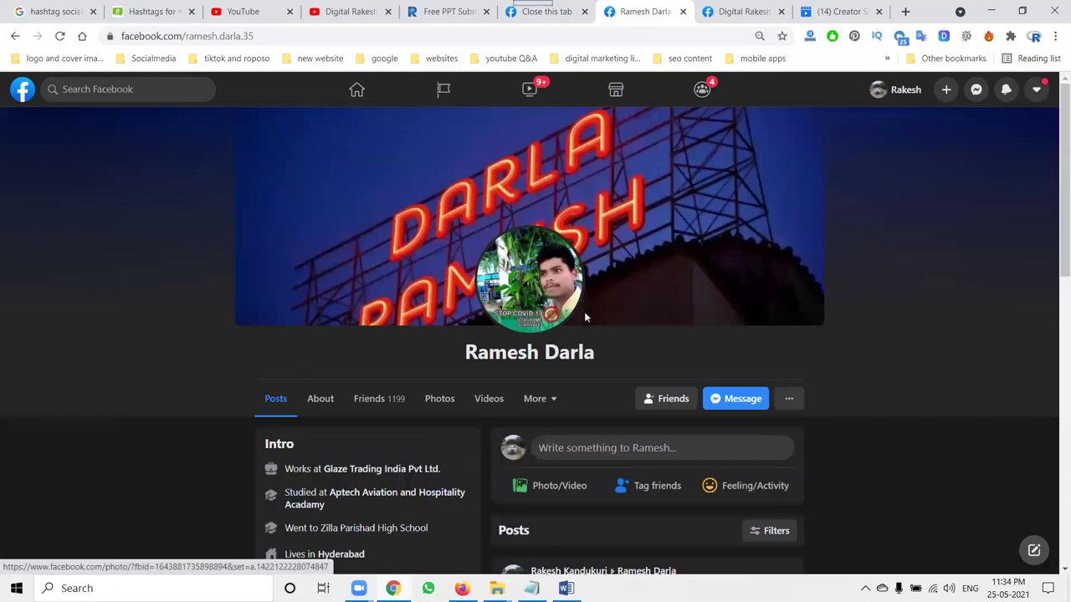
scroll(586, 317, "down", 4)
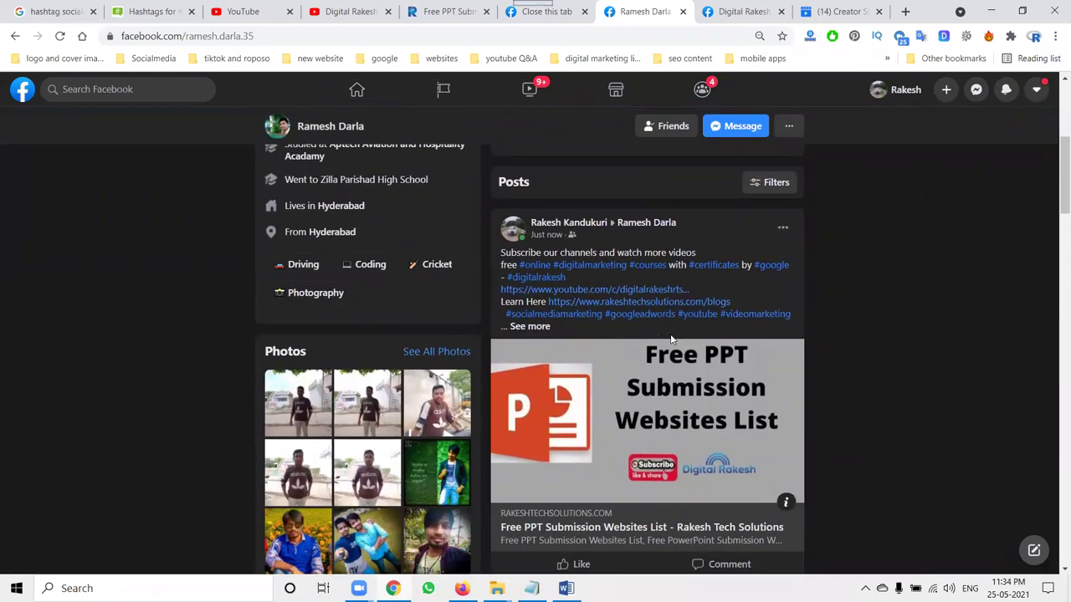
left_click(434, 10)
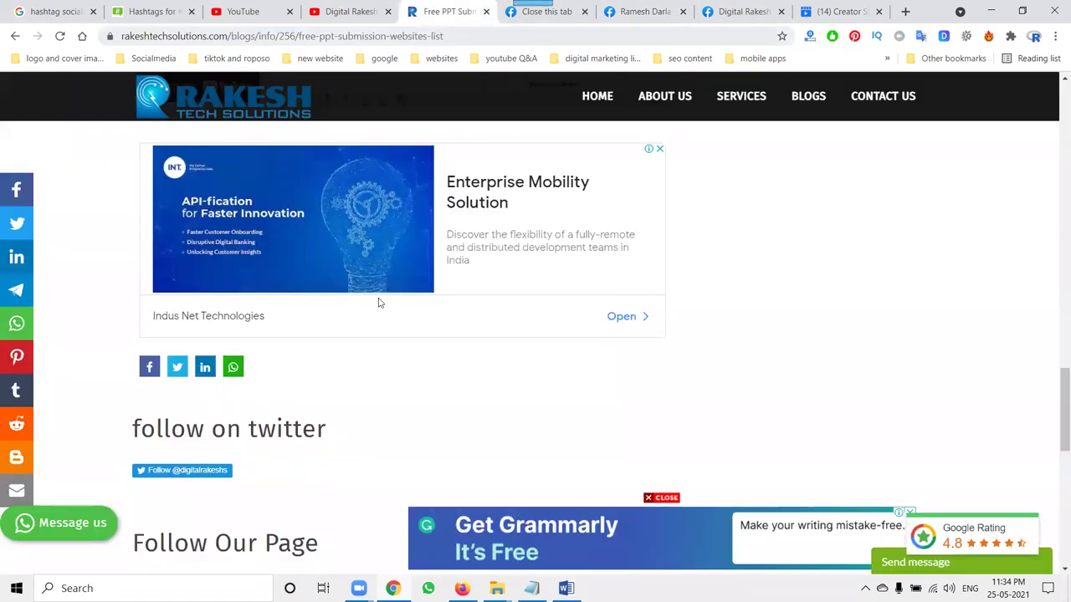
Share the article into the Digital Marketing Training Video And Jobs group
left_click(148, 367)
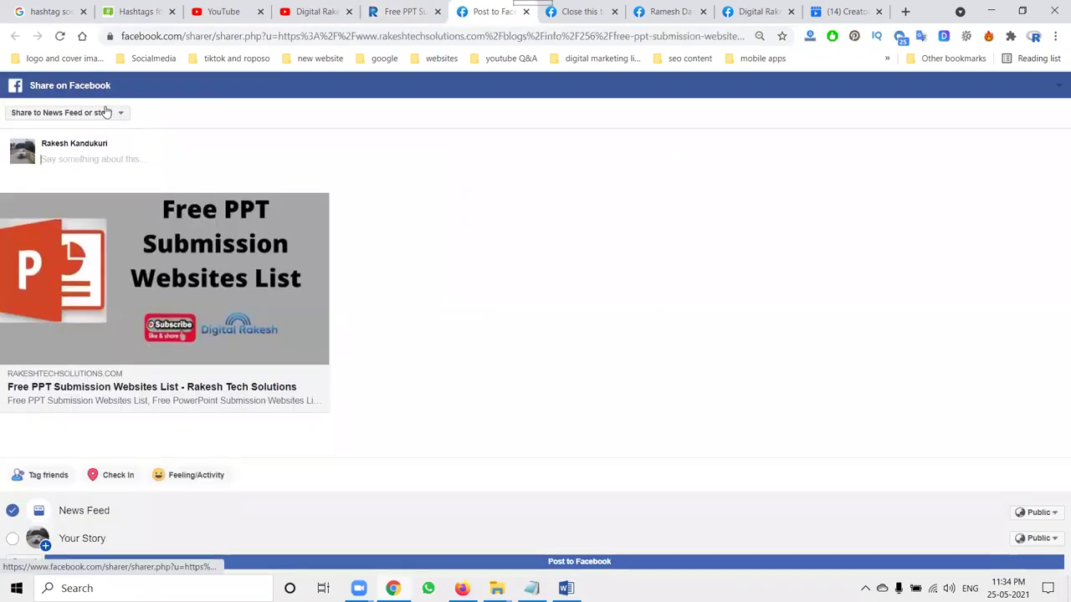
left_click(107, 112)
left_click(80, 157)
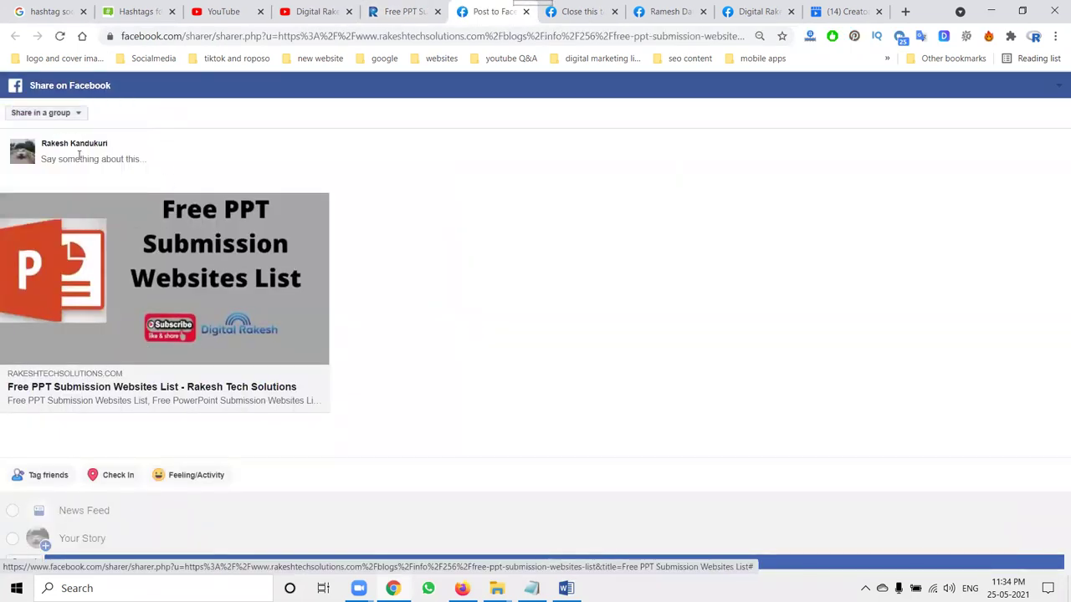
type("digit")
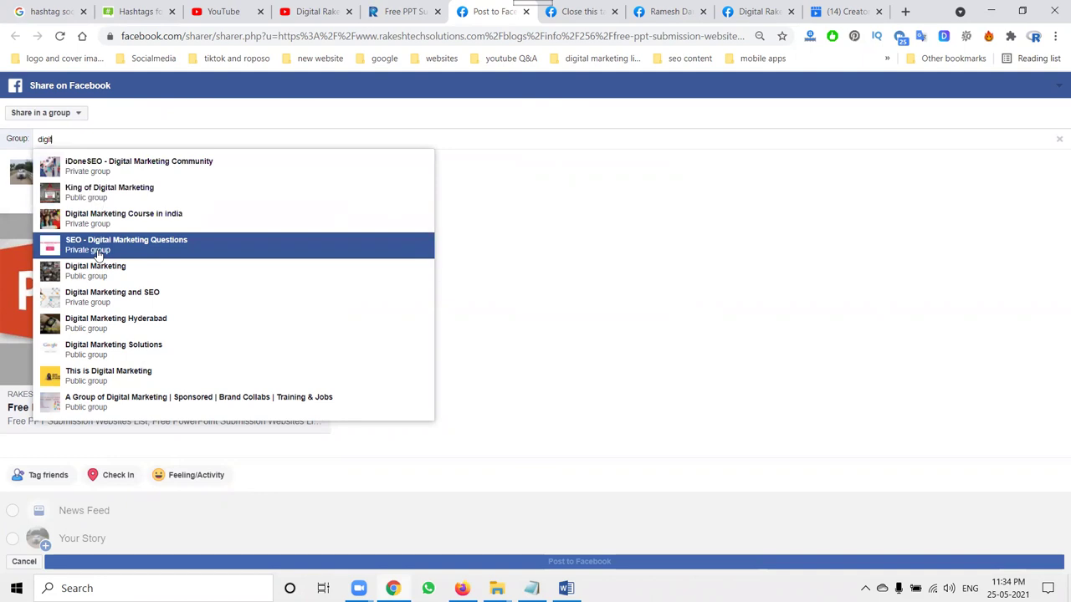
type("al ra")
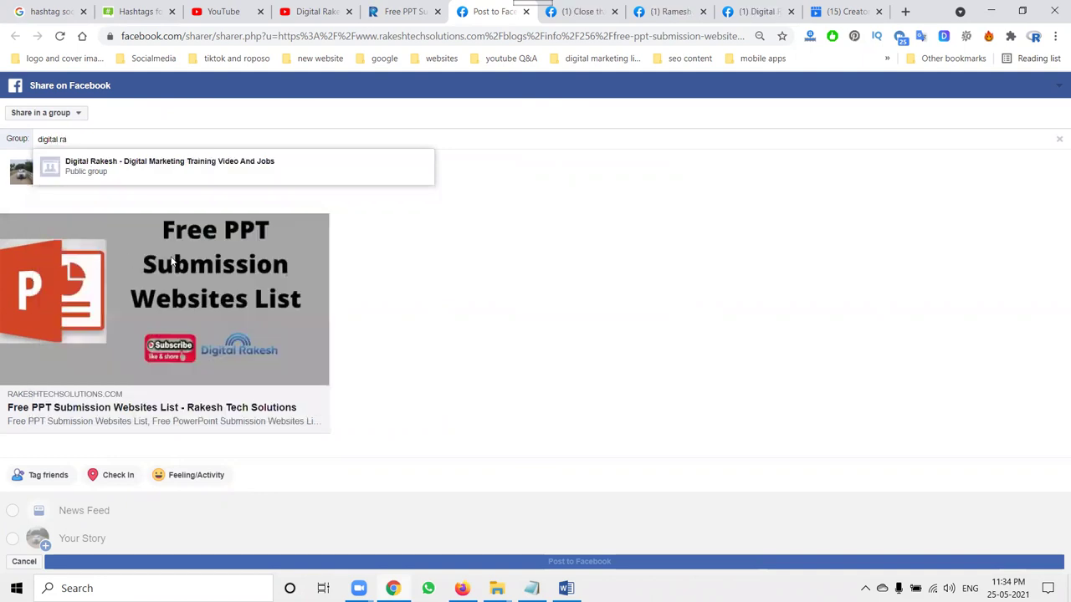
left_click(190, 174)
Paste the links-and-hashtags caption, publish to the group, and close the share tab
left_click(188, 173)
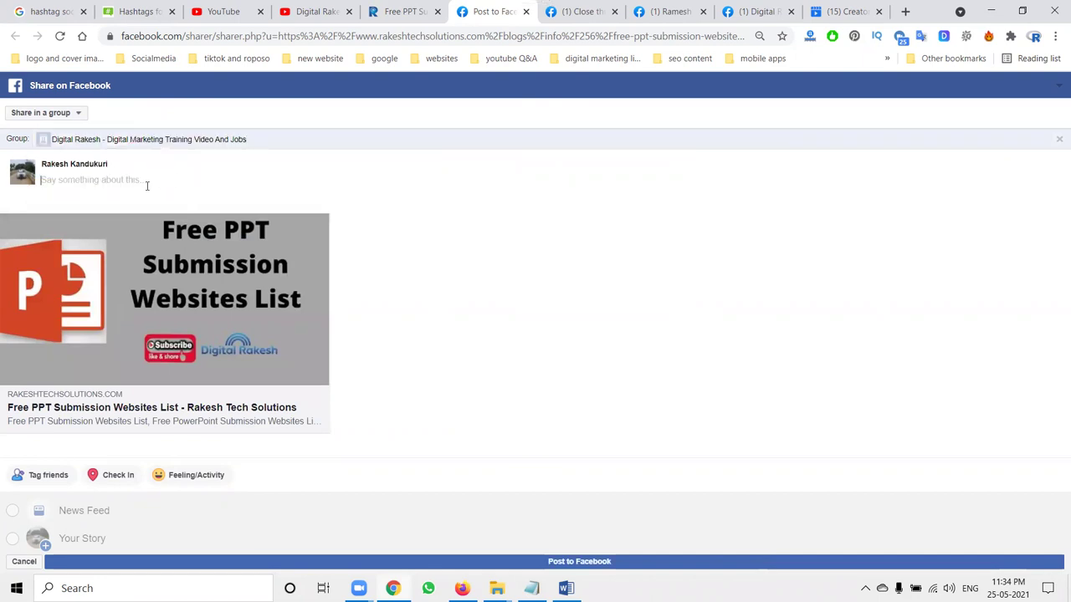
type("Subscribe our channels and watch more videos free #online #digitalmarketing #courses with #certificates by #google - #digitalrakesh https://www.youtube.com/c/digitalrakeshrts?sub_confirmation=1 Learn Here https://www.rakeshtechsolutions.com/blogs  #socialmediamarketing #googleadwords #youtube #videomarketing #seo #sem #smo #smm  #facebook #twitter #linkedin #instagram #rakesh #digital #mobileapps #googlemap  #affiliatemarketing  #emailmarketing #socialmedia #blogger #wordpress #amazon #marketing #bing")
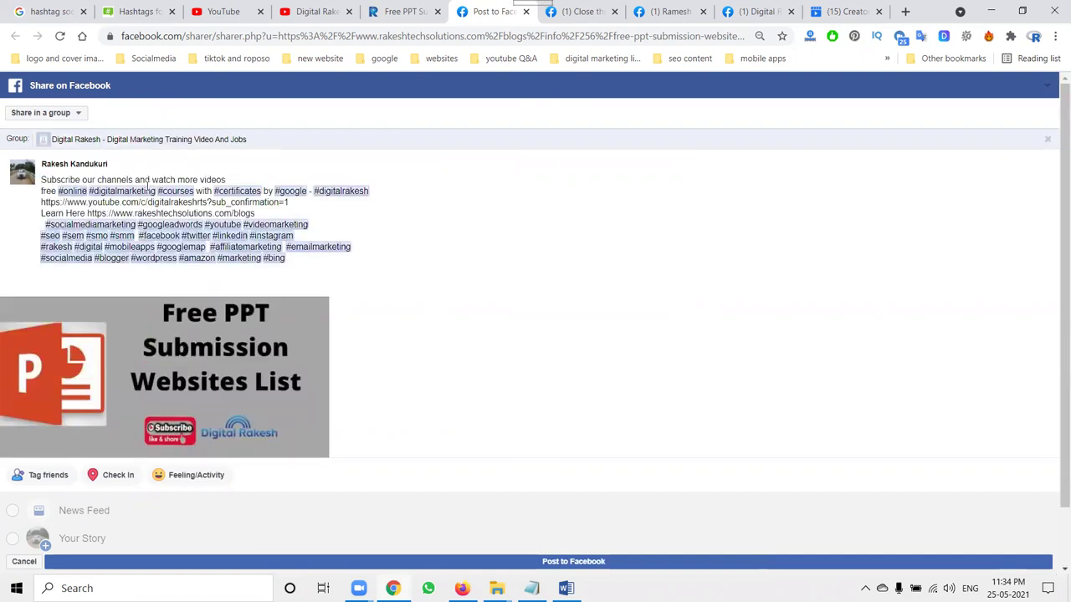
left_click(462, 557)
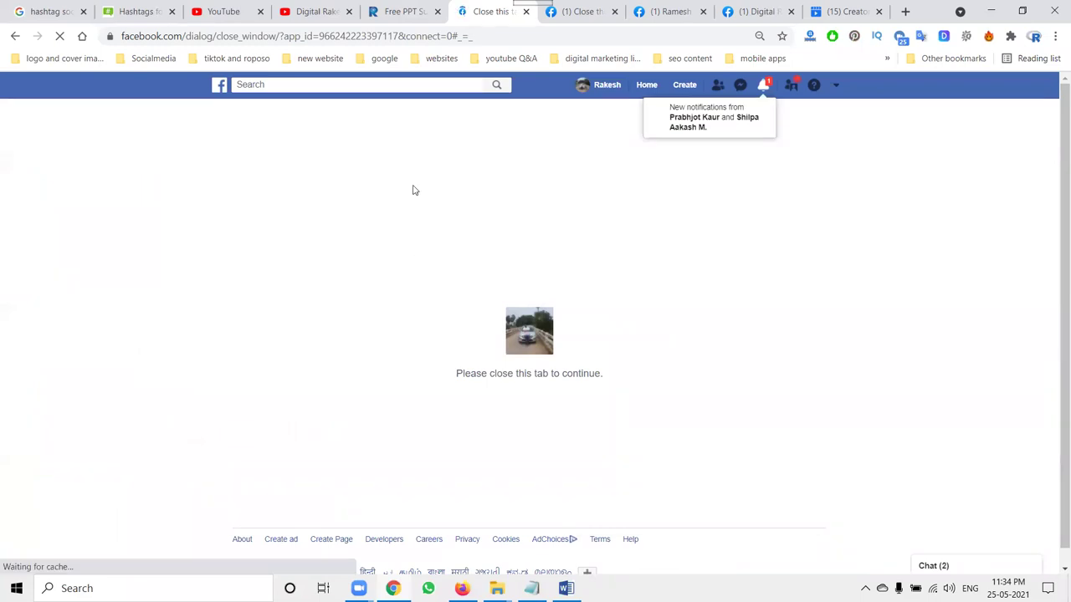
left_click(526, 11)
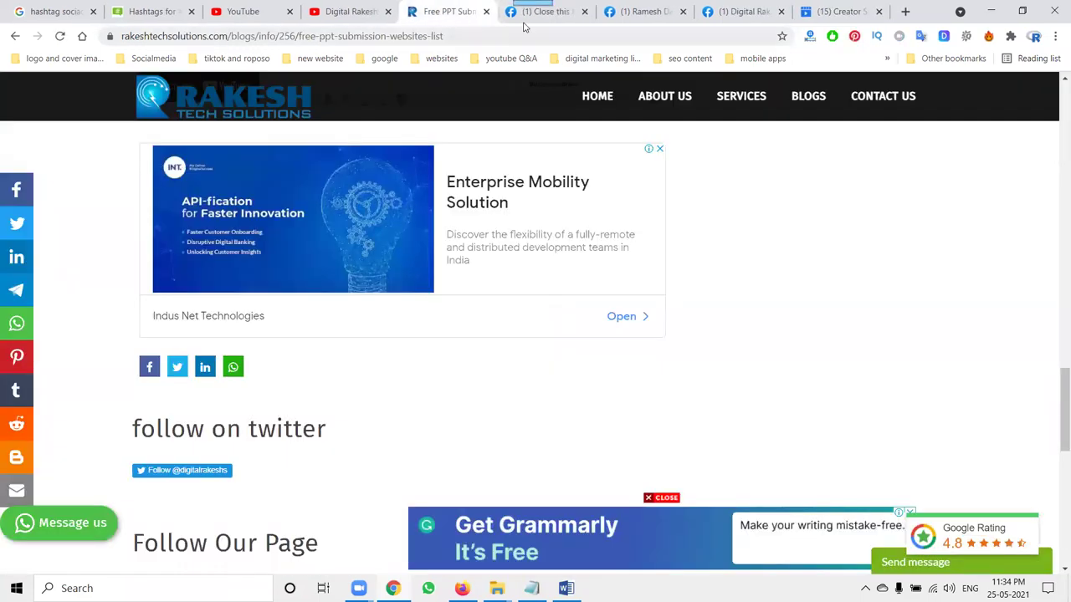
Close the leftover share tab and find the new group post on the home feed
left_click(556, 10)
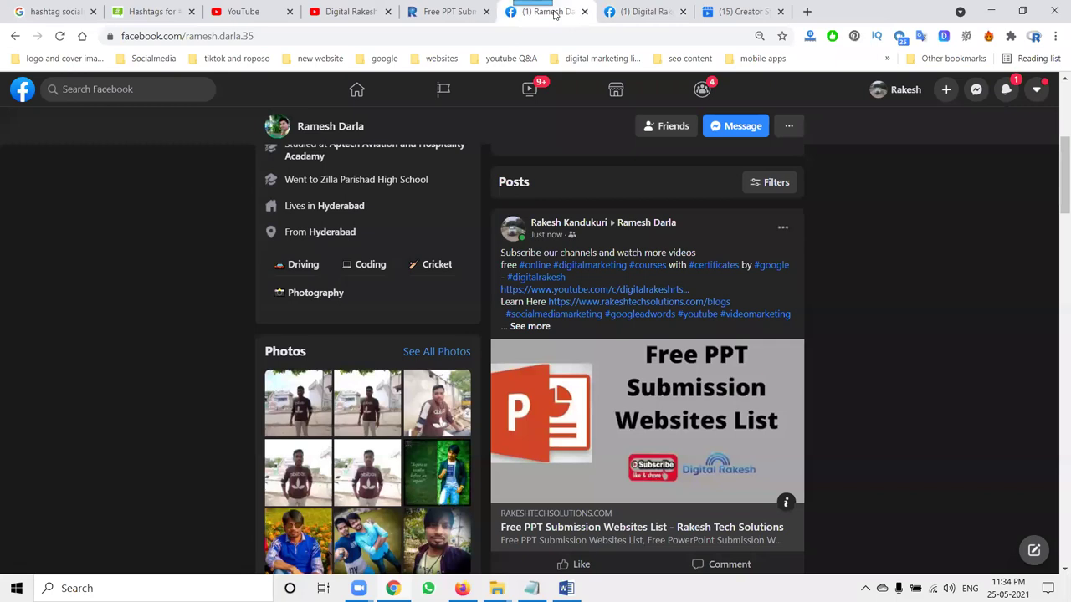
left_click(584, 11)
left_click(354, 94)
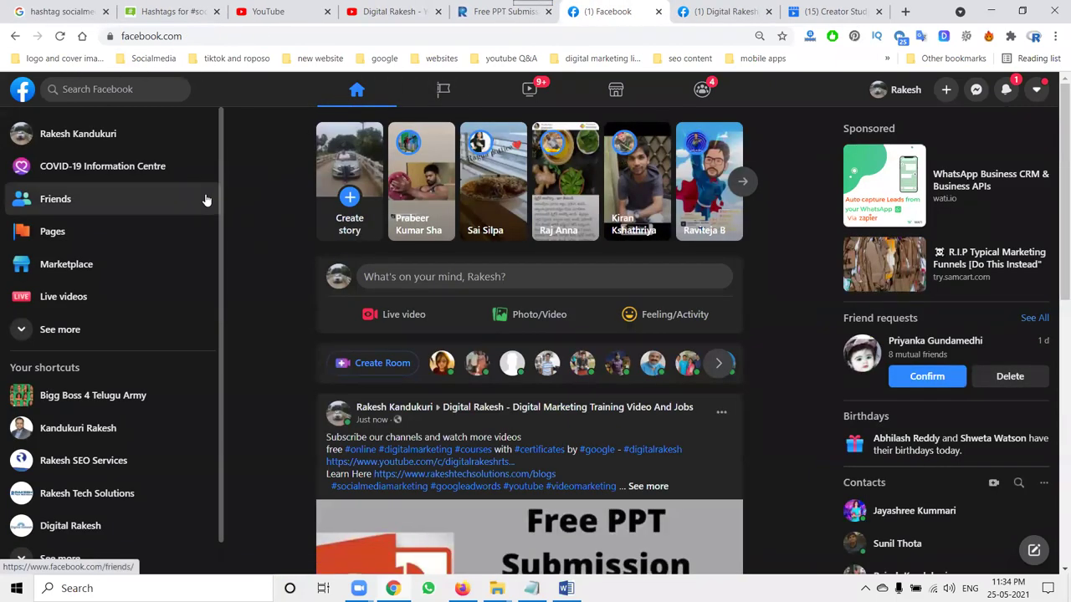
scroll(477, 371, "down", 3)
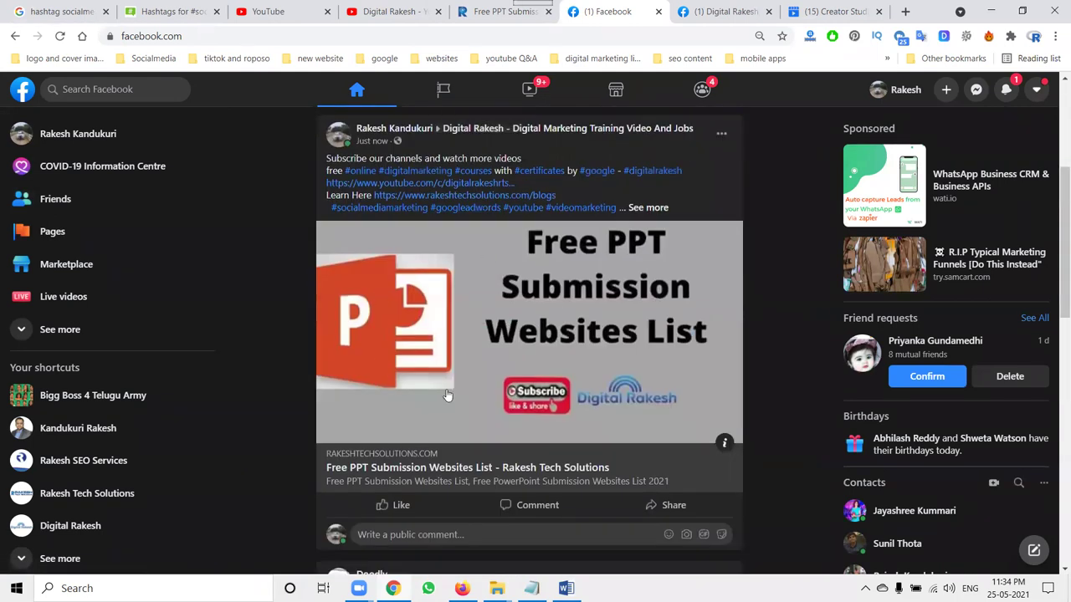
left_click(483, 9)
Open Facebook sharing for the Free PPT article and try the managed-page and private-message destinations
left_click(151, 366)
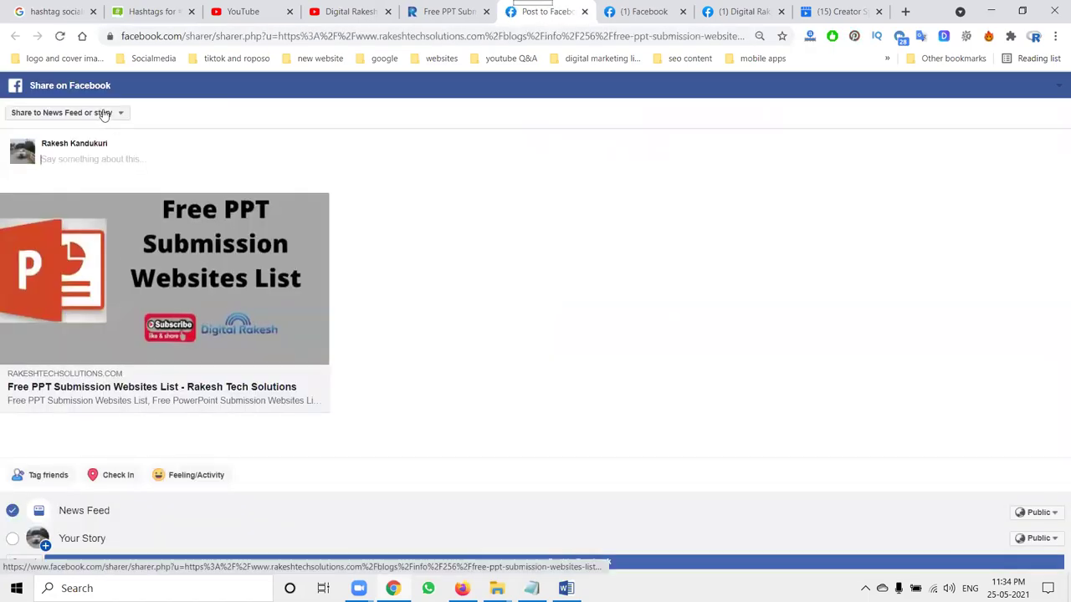
left_click(101, 112)
left_click(84, 187)
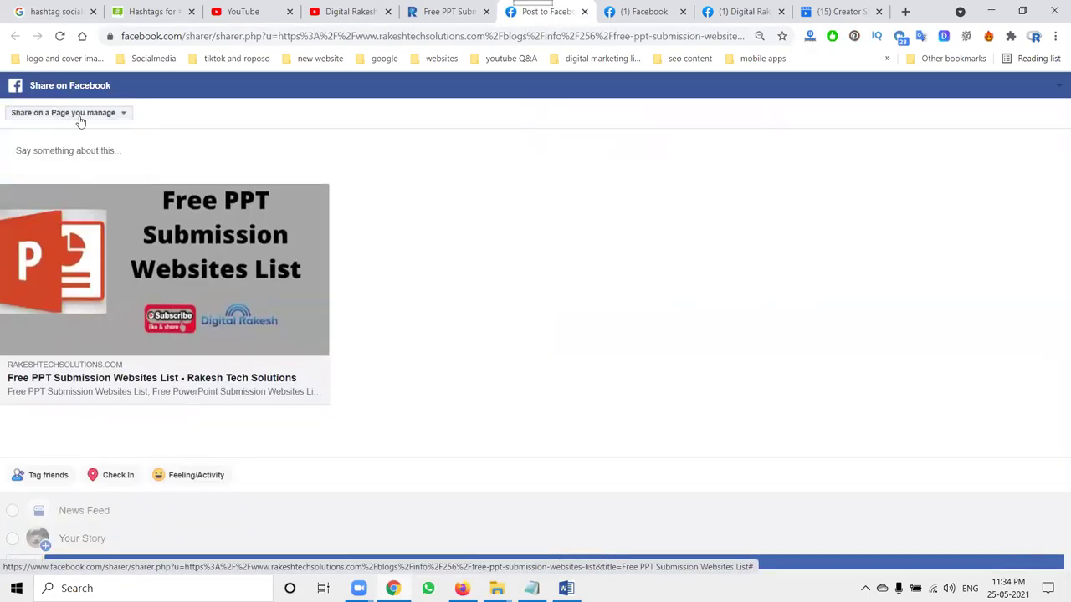
left_click(80, 117)
left_click(69, 211)
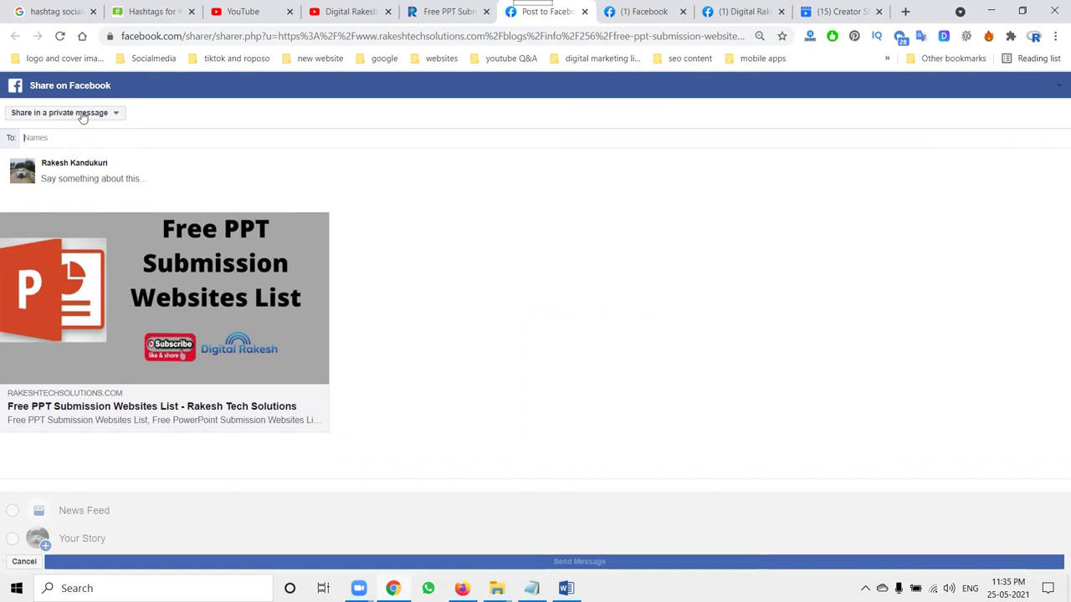
left_click(82, 114)
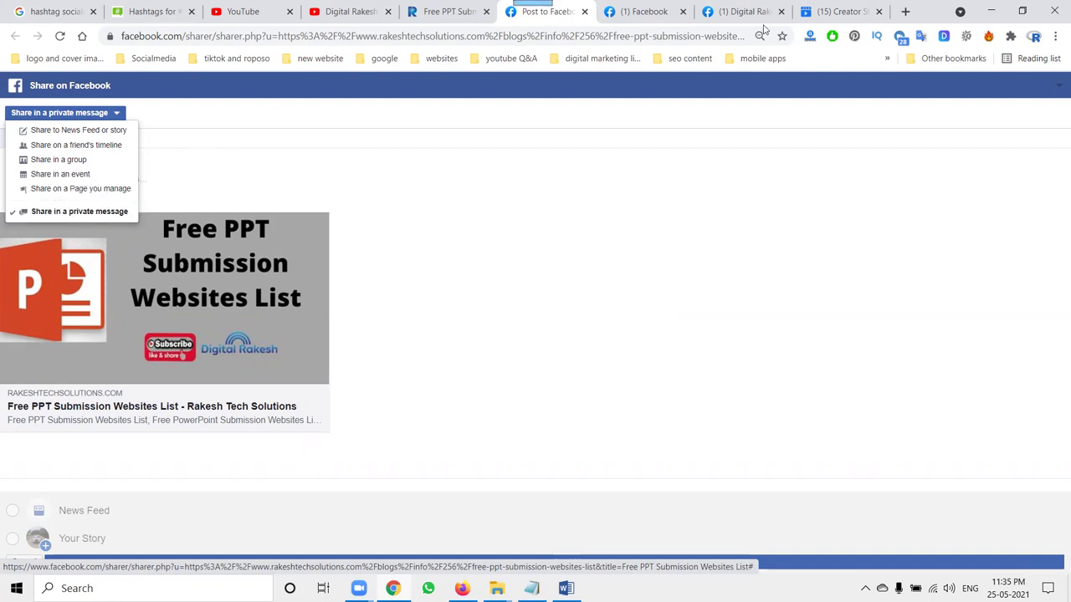
Set the share destination to Share on a Page you manage and pick the page
left_click(600, 210)
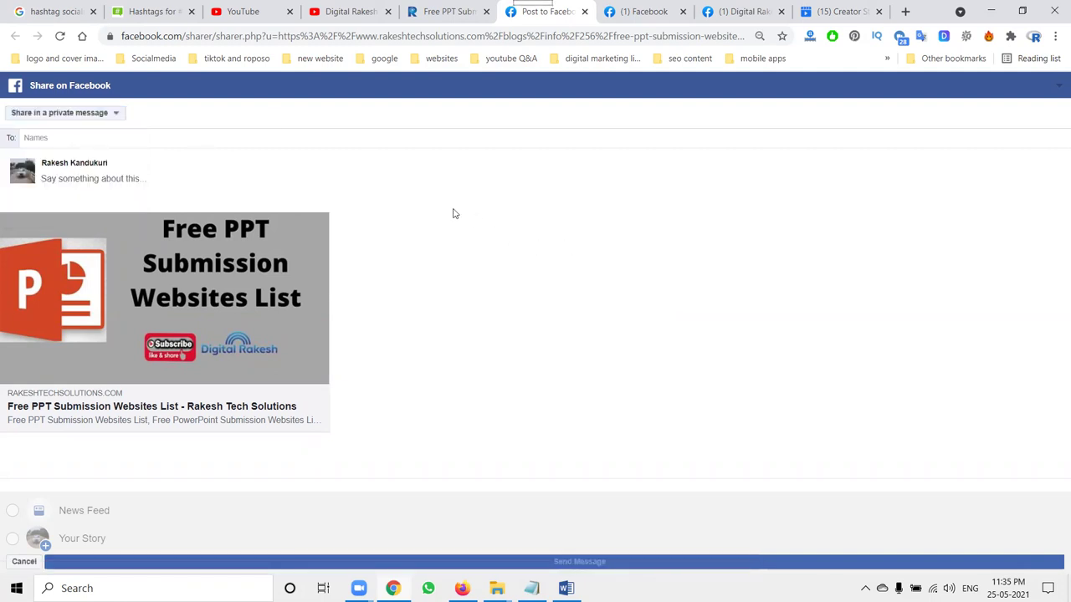
left_click(106, 116)
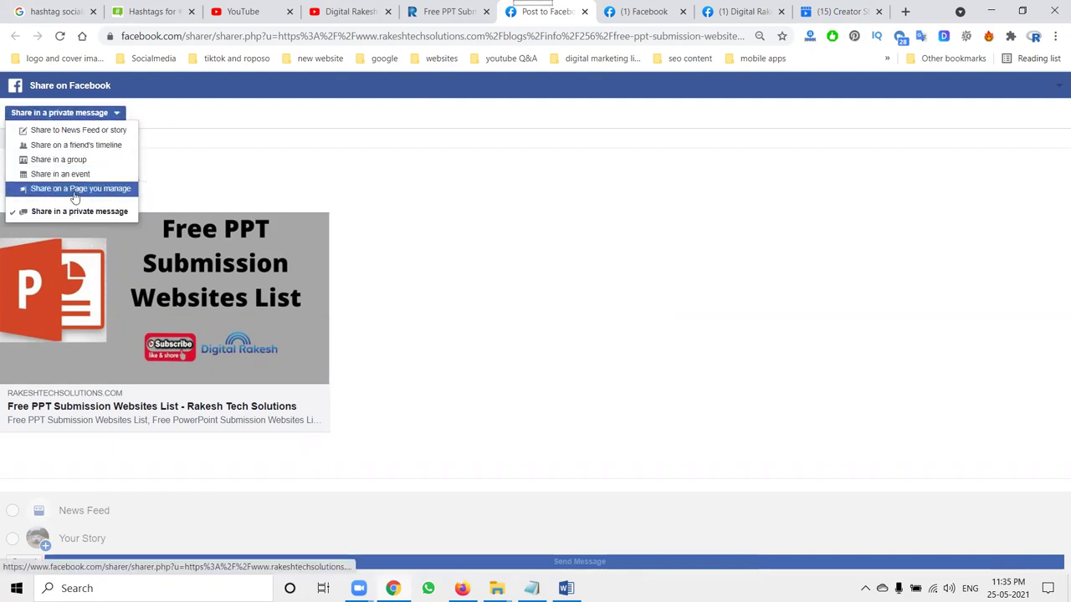
left_click(77, 189)
left_click(72, 146)
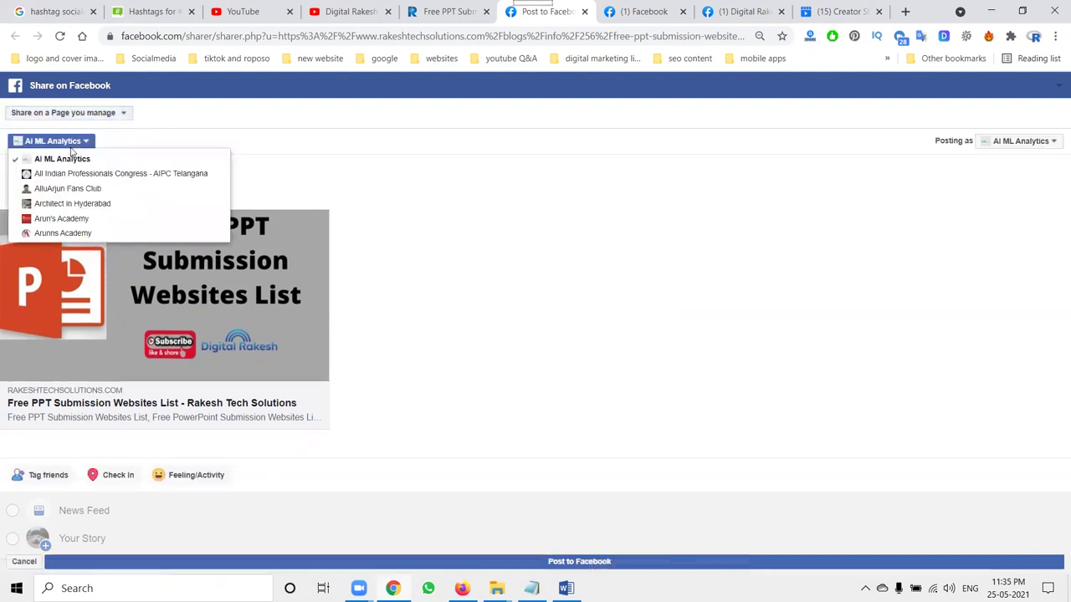
scroll(67, 195, "down", 5)
left_click(67, 196)
Paste the links-and-hashtags caption, post it to Facebook, and close the share tab
left_click(69, 186)
type("Subscribe our channels and watch more videos free #online #digitalmarketing #courses with #certificates by #google - #digitalrakesh https://www.youtube.com/c/digitalrakeshrts?sub_confirmation=1 Learn Here https://www.rakeshtechsolutions.com/blogs  #socialmediamarketing #googleadwords #youtube #videomarketing #seo #sem #smo #smm  #facebook #twitter #linkedin #instagram #rakesh #digital #mobileapps #googlemap  #affiliatemarketing  #emailmarketing #socialmedia #blogger #wordpress #amazon #marketing #bing")
left_click(530, 558)
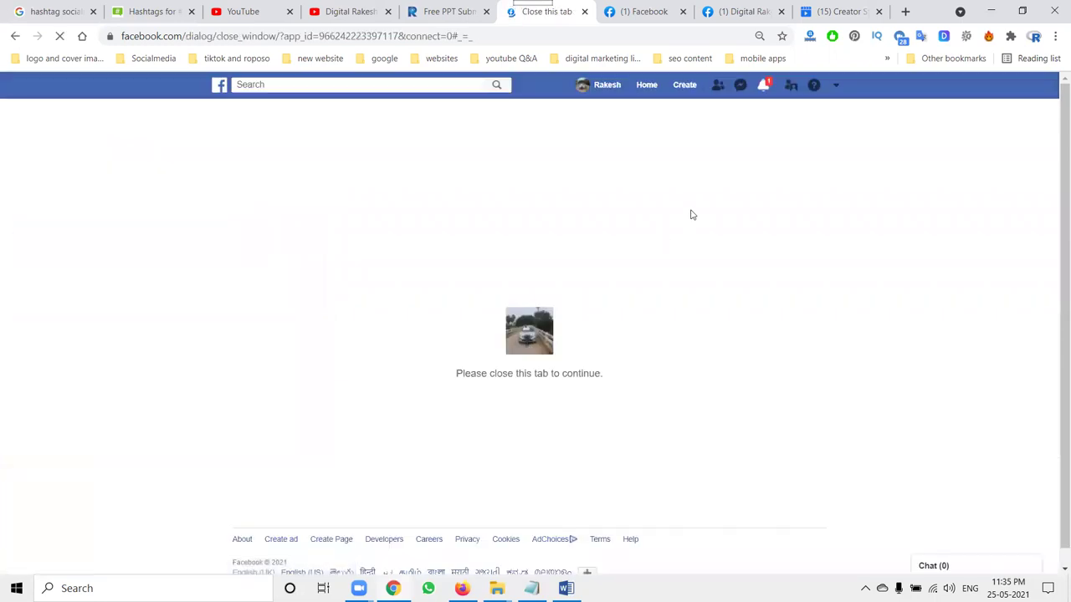
left_click(584, 10)
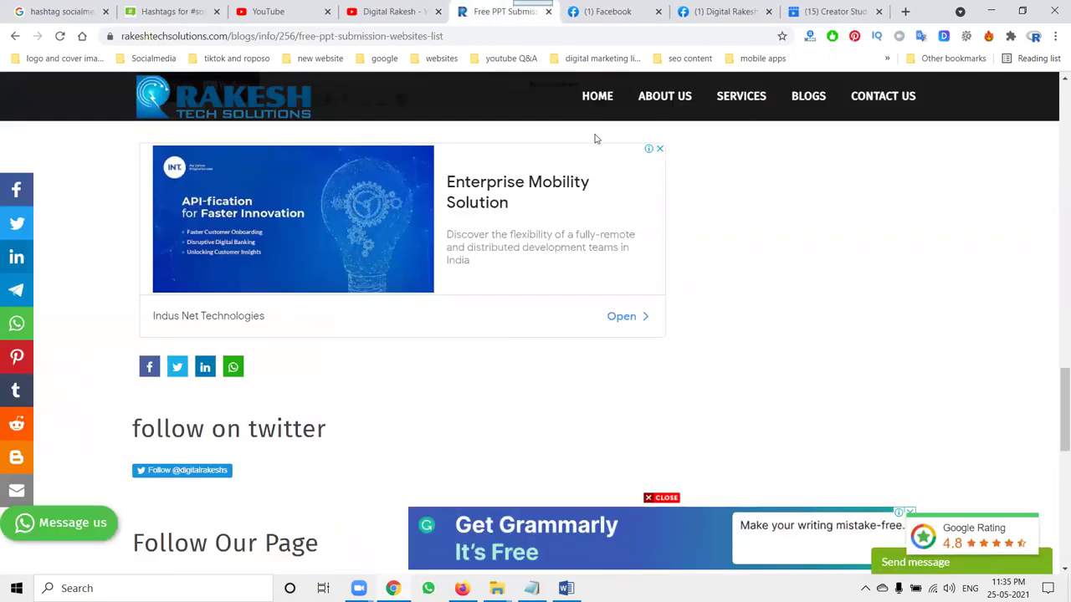